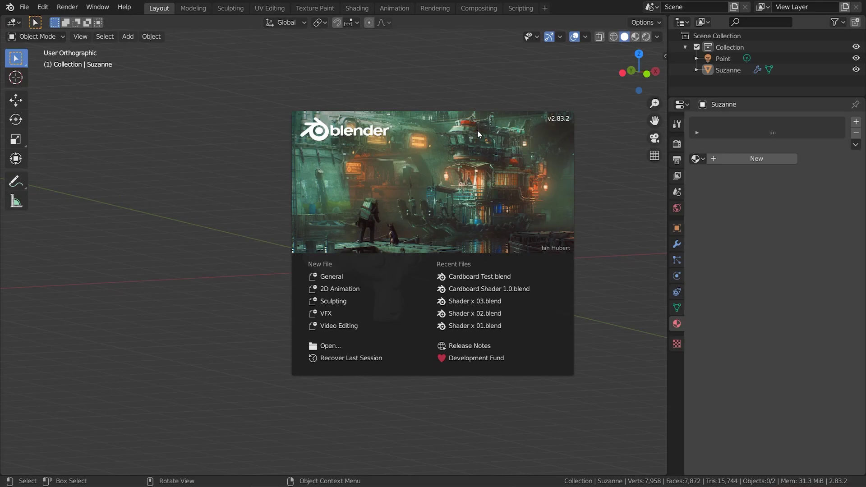
Step: Dismiss the splash screen and select the Suzanne monkey head
left_click(535, 207)
left_click(374, 274)
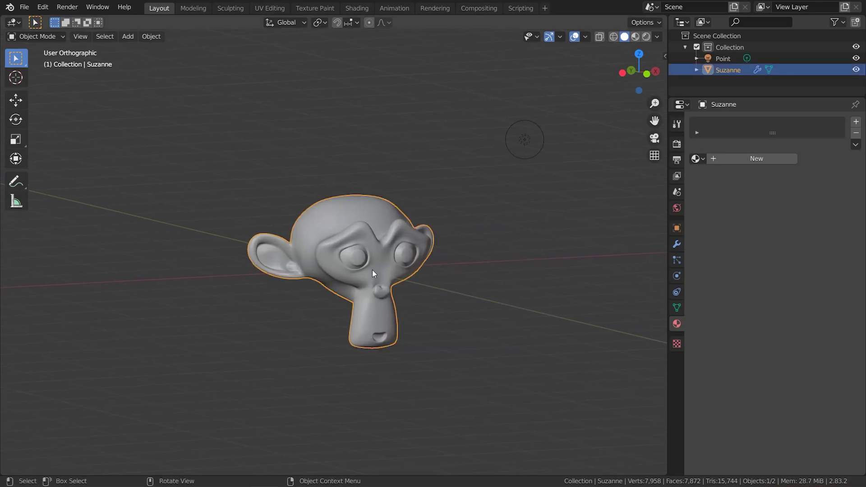
left_click(516, 146)
left_click(403, 230)
left_click(698, 159)
left_click(476, 129)
Step: Append the Cardboard Inner and Cardboard Outer materials from Cardboard Shader 1.0.blend
left_click(22, 8)
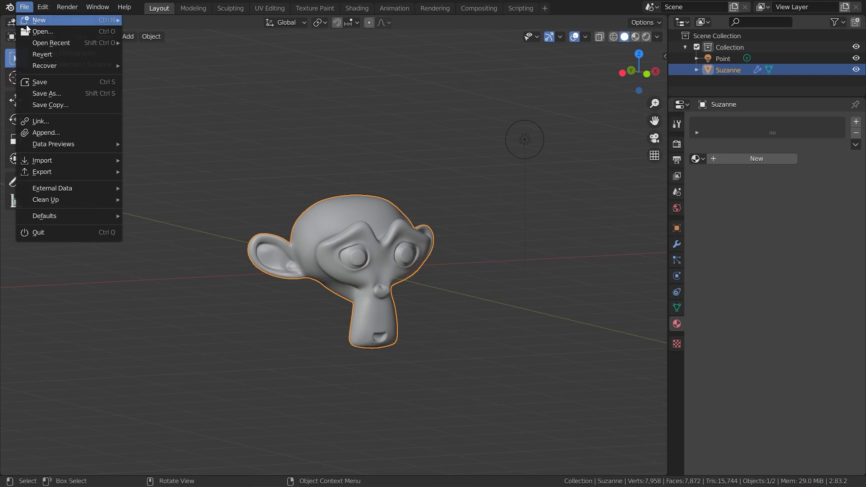
left_click(61, 133)
left_click(212, 332)
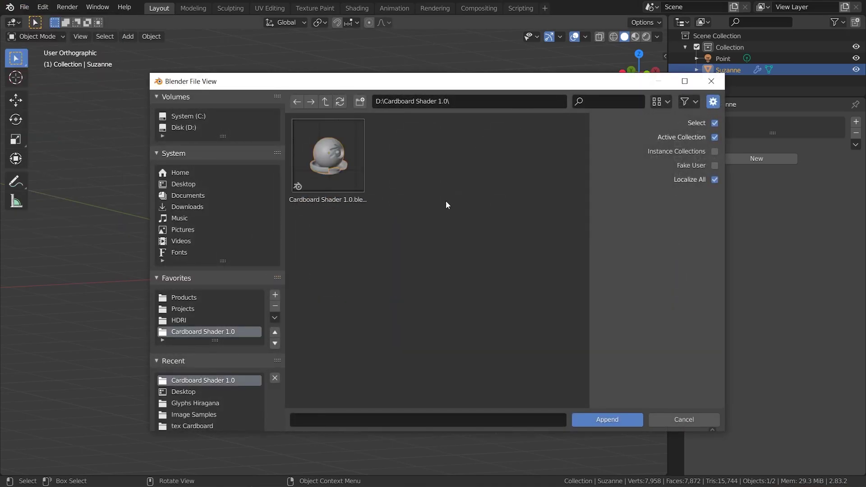
double_click(343, 168)
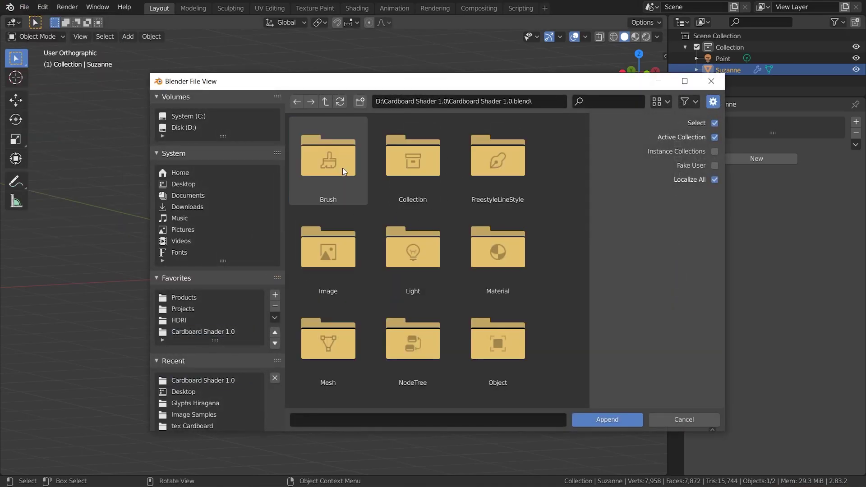
double_click(509, 265)
left_click(345, 172)
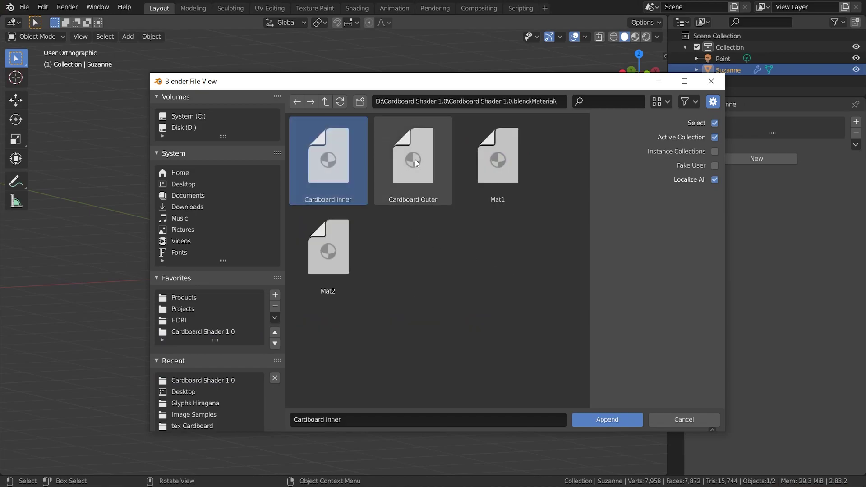
left_click(415, 162, "ctrl")
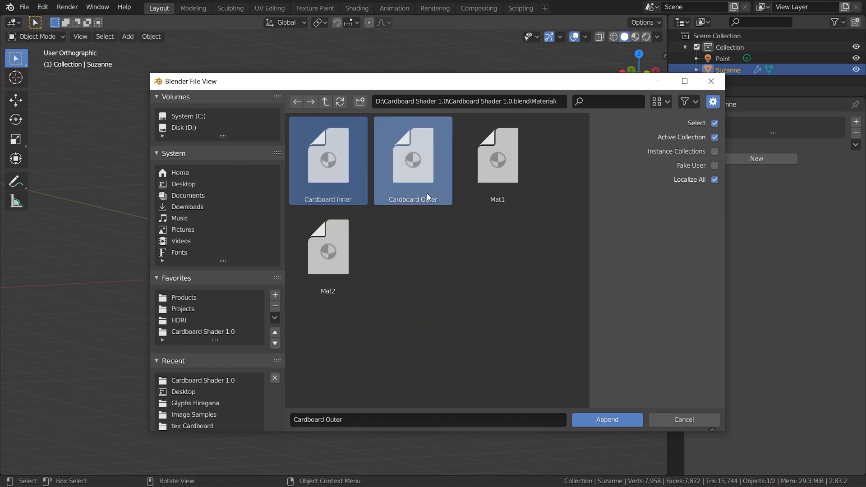
left_click(622, 424)
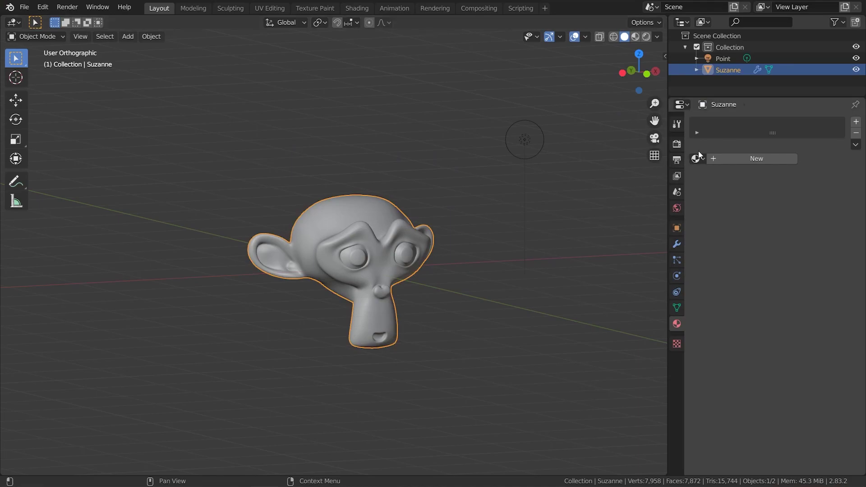
Step: Assign the Cardboard Outer material to Suzanne and switch the viewport to rendered shading
left_click(699, 158)
left_click(728, 187)
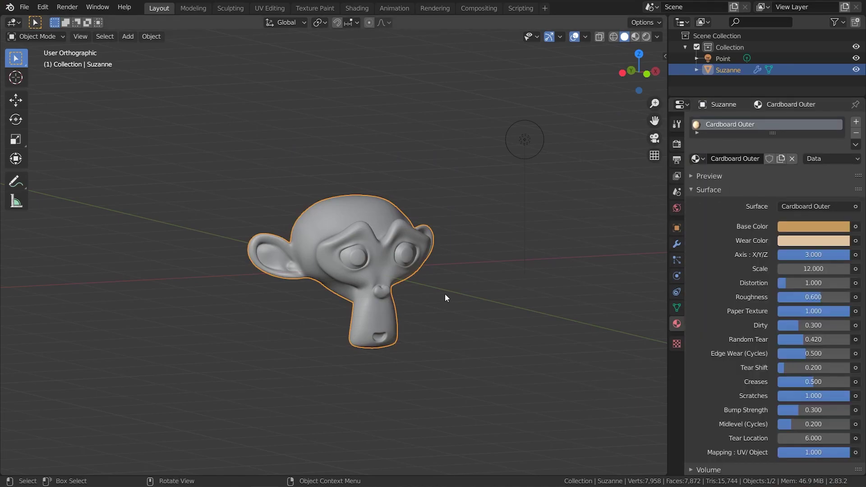
key("z")
left_click(446, 244)
scroll(444, 273, "up", 2)
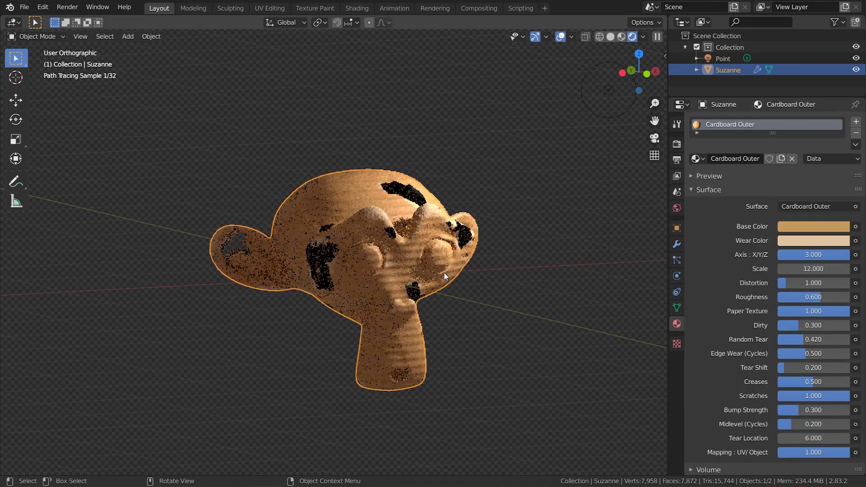
Step: Raise the Cardboard Outer material's Random Tear to about 0.496 to tear holes in the surface
mouse_move(446, 272)
middle_mouse_down()
mouse_move(443, 263)
mouse_move(489, 267)
mouse_move(451, 273)
mouse_move(453, 299)
mouse_move(445, 301)
mouse_move(472, 299)
middle_mouse_up()
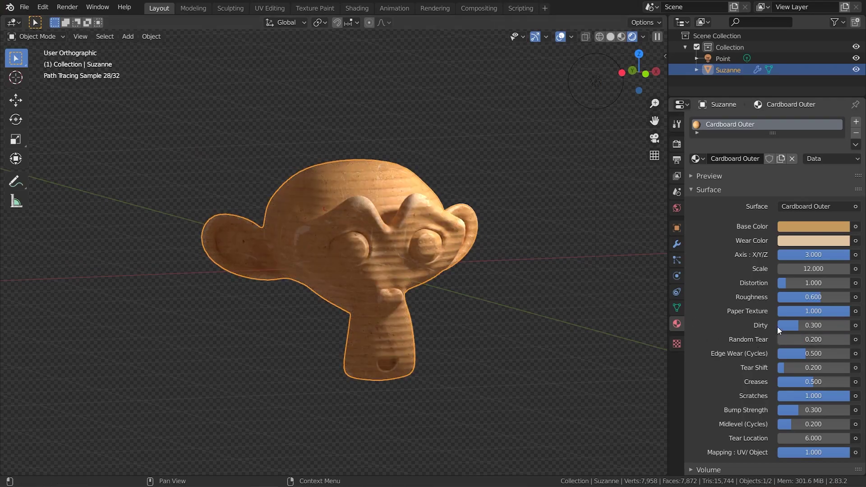
left_click_drag(803, 341, 824, 342)
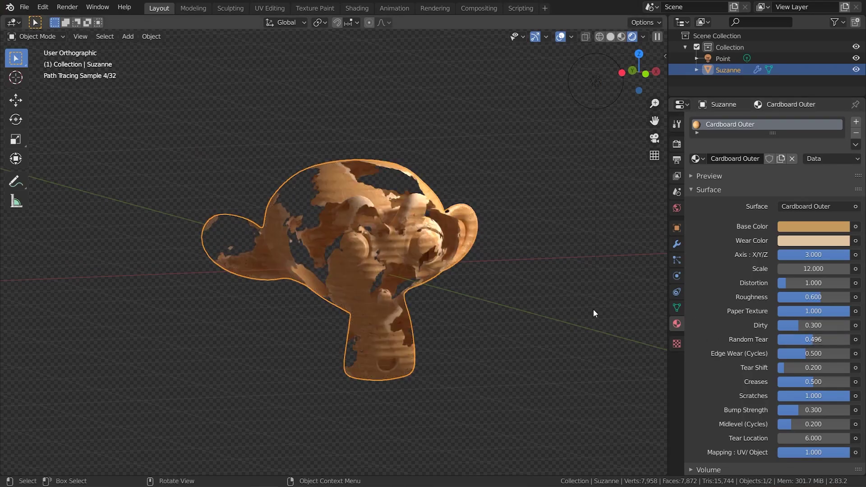
middle_click_drag(593, 309, 507, 321)
Step: Duplicate Suzanne in place and assign the Cardboard Inner material to the duplicate
key("shift+d")
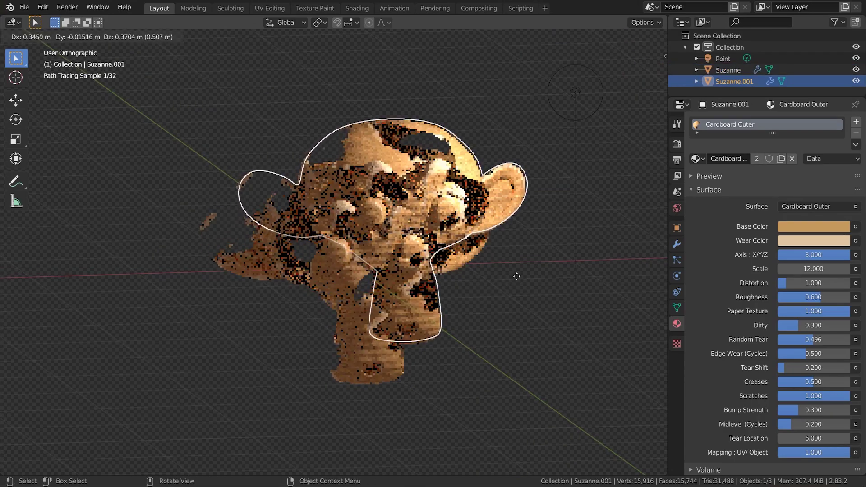
key("Escape")
left_click(701, 159)
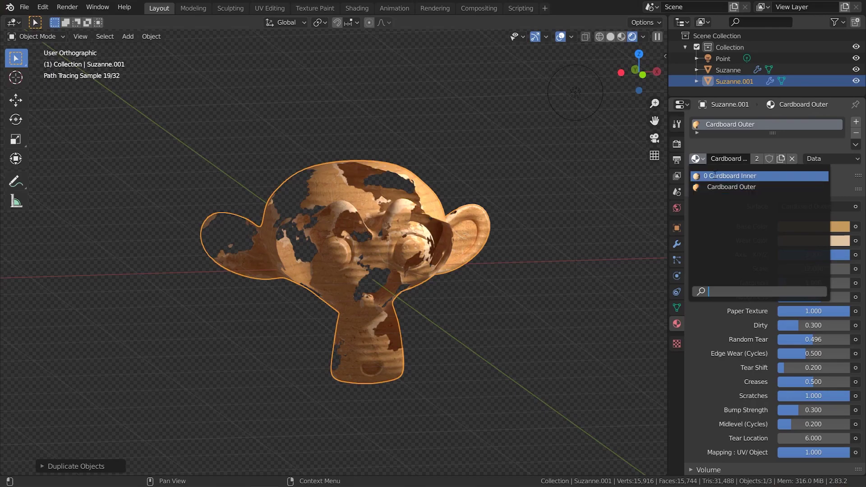
left_click(723, 175)
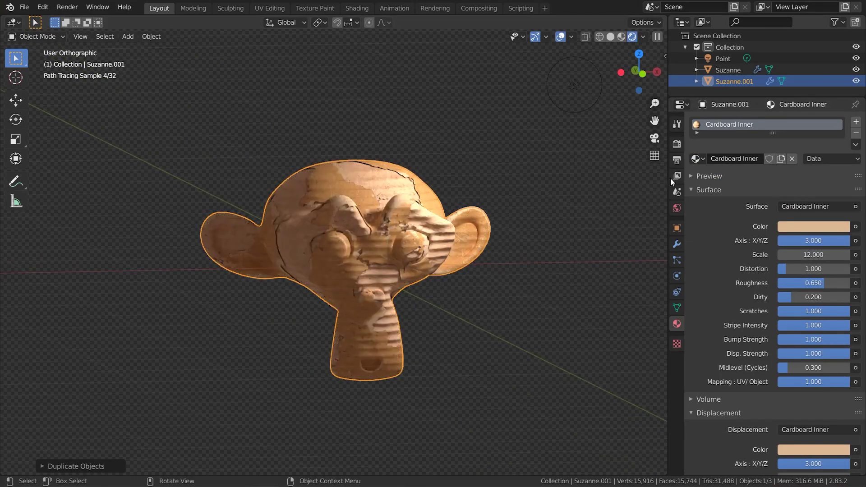
Step: Switch the scene's render engine to Eevee
left_click(677, 143)
left_click(791, 122)
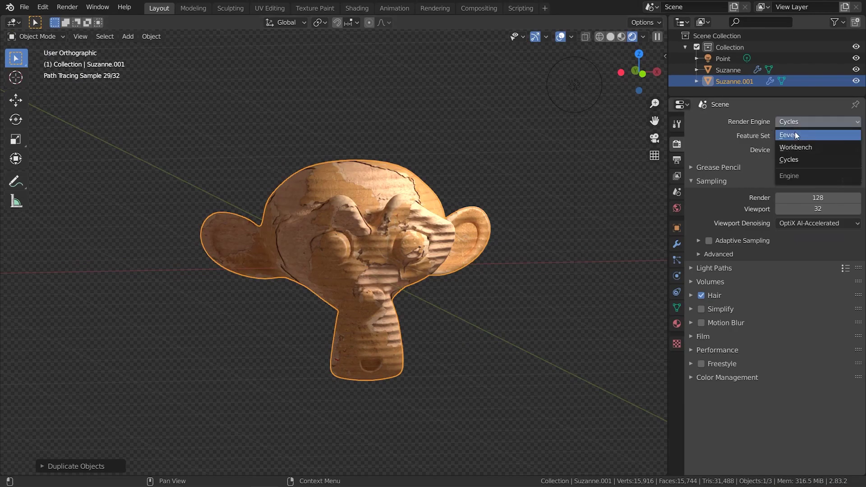
left_click(796, 135)
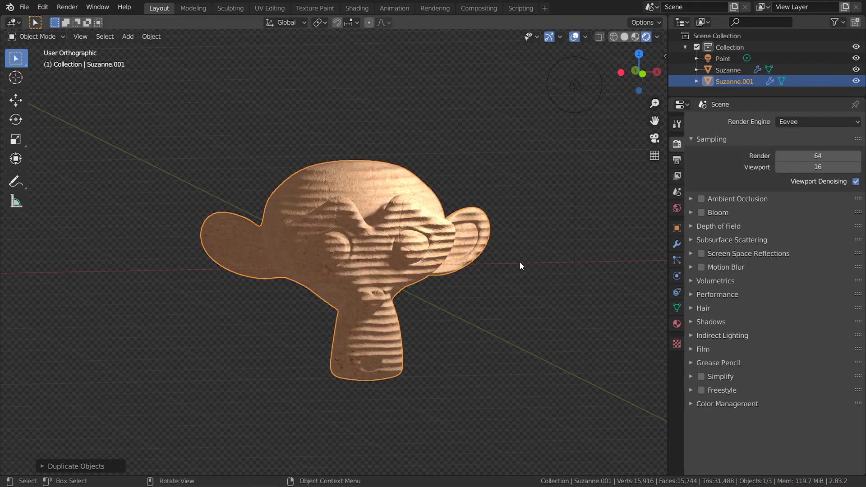
Step: Shrink the whole mesh of the duplicated head slightly along its normals with Shrink/Fatten, and return to Object Mode
middle_click_drag(520, 266, 517, 265)
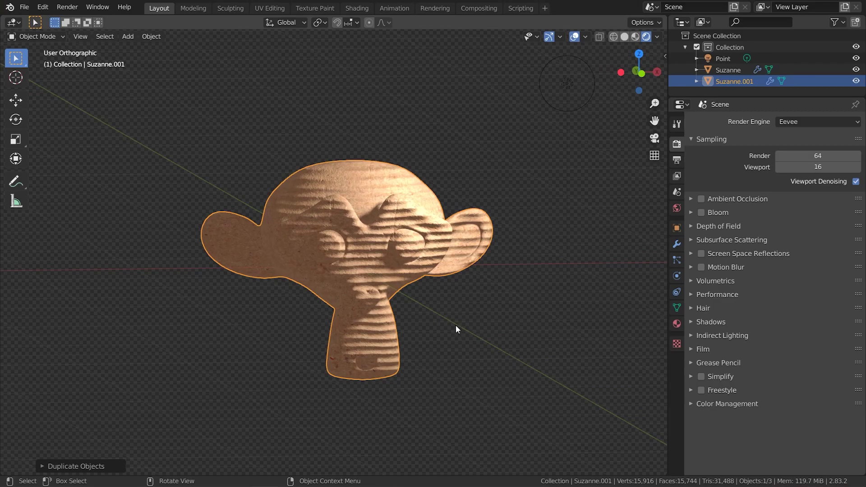
key("r")
key("Escape")
middle_click_drag(466, 347, 460, 346)
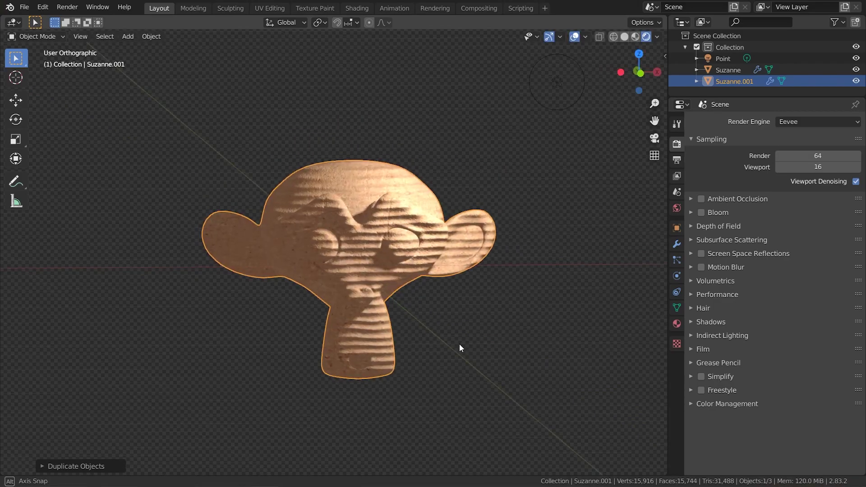
key("Tab")
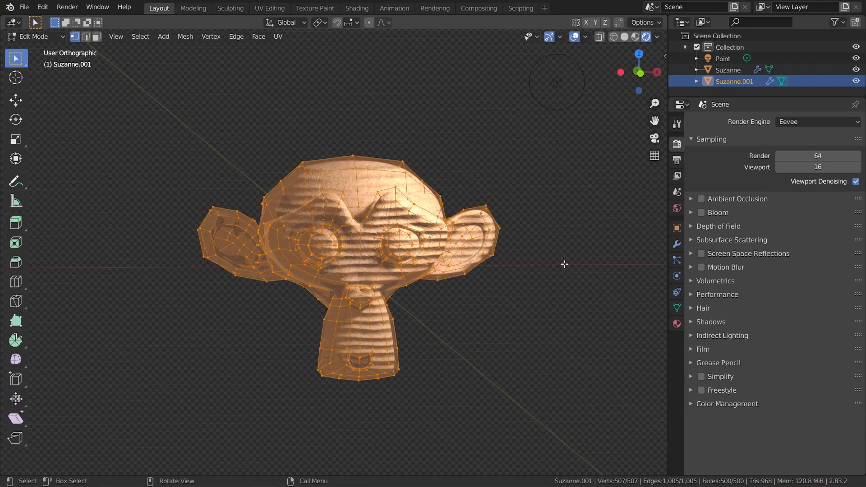
key("r")
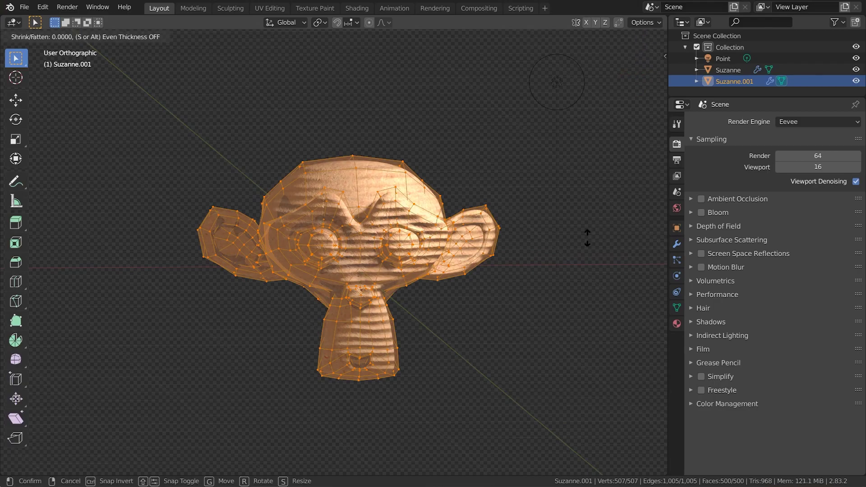
key("Escape")
key("alt+s")
key("Escape")
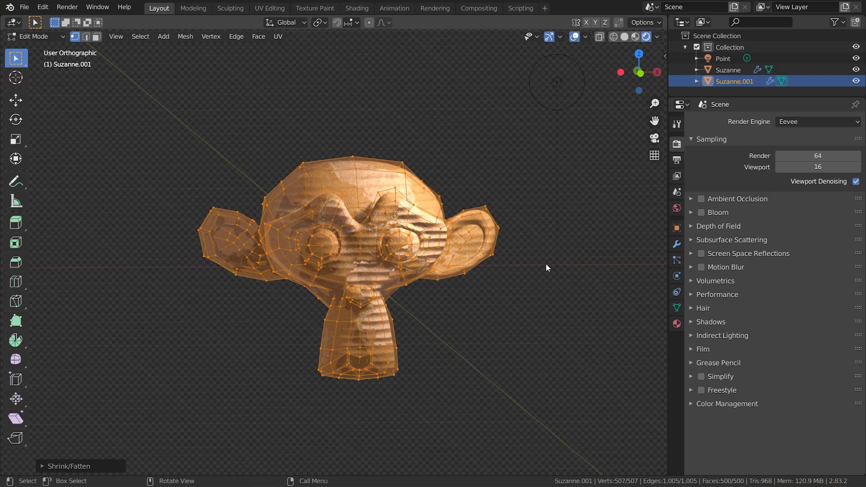
key("Tab")
middle_click_drag(548, 270, 618, 275)
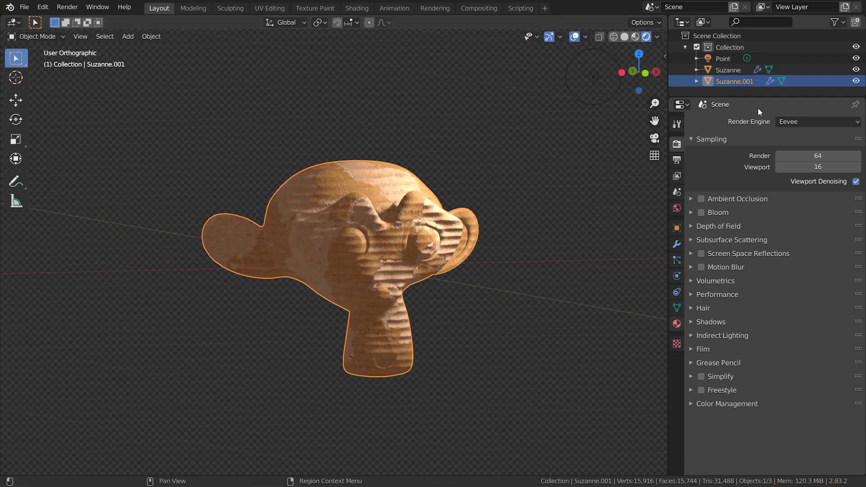
Step: Switch the render engine back to Cycles and set the Cardboard Inner material's Midlevel (Cycles) to 0
left_click(802, 122)
left_click(794, 156)
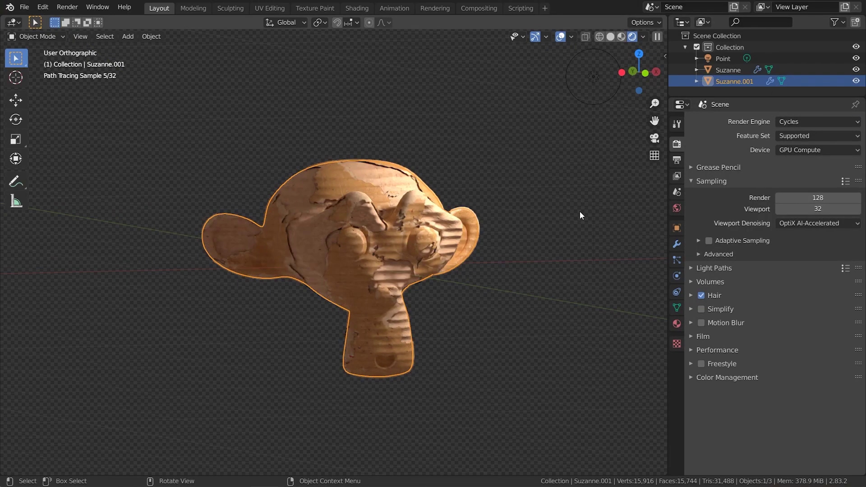
left_click(677, 324)
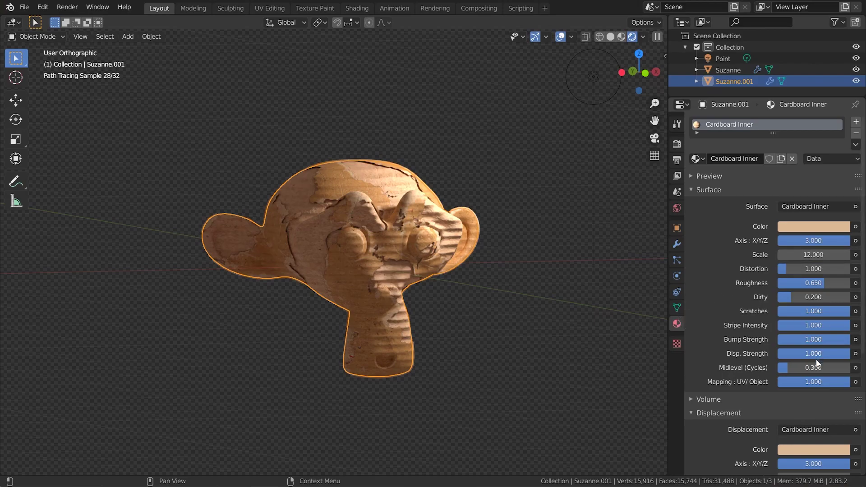
left_click_drag(816, 367, 778, 367)
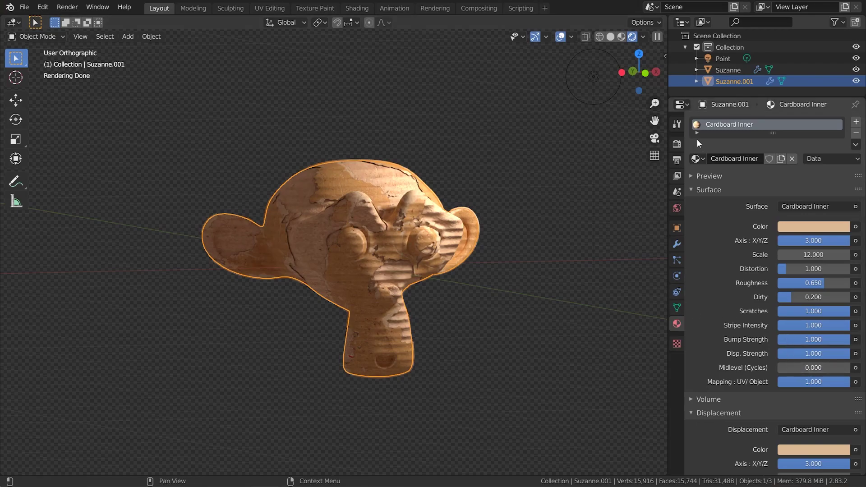
Step: Select the original Suzanne and lower its Cardboard Outer material's Random Tear to 0.2
left_click(413, 196)
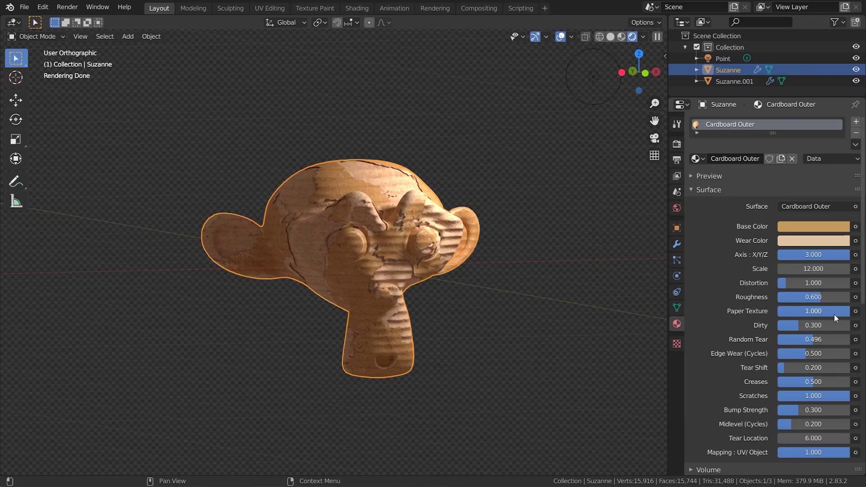
left_click_drag(820, 339, 778, 340)
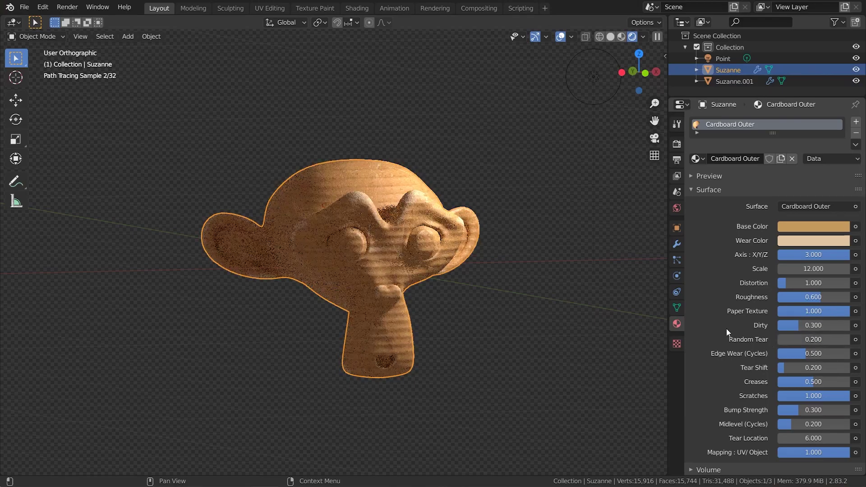
Step: Set the render engine to Eevee for viewing the Cardboard Outer surface up close
left_click(675, 136)
left_click(808, 122)
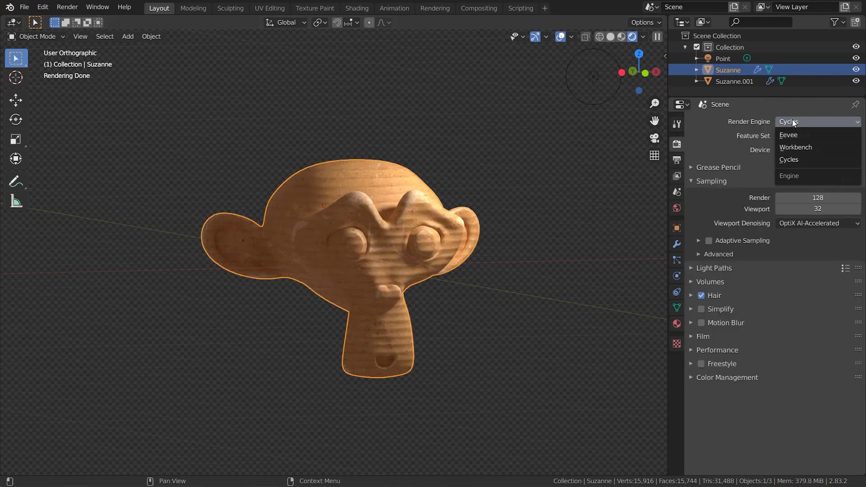
left_click(796, 131)
scroll(482, 280, "up", 4)
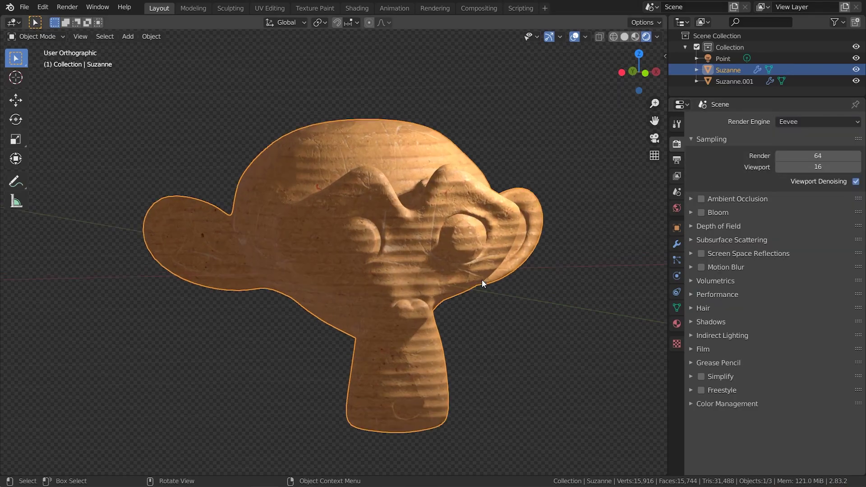
Step: Try lower Axis : X/Y/Z values such as 1.407 on Cardboard Outer to change the direction of the corrugation stripes
left_click(677, 323)
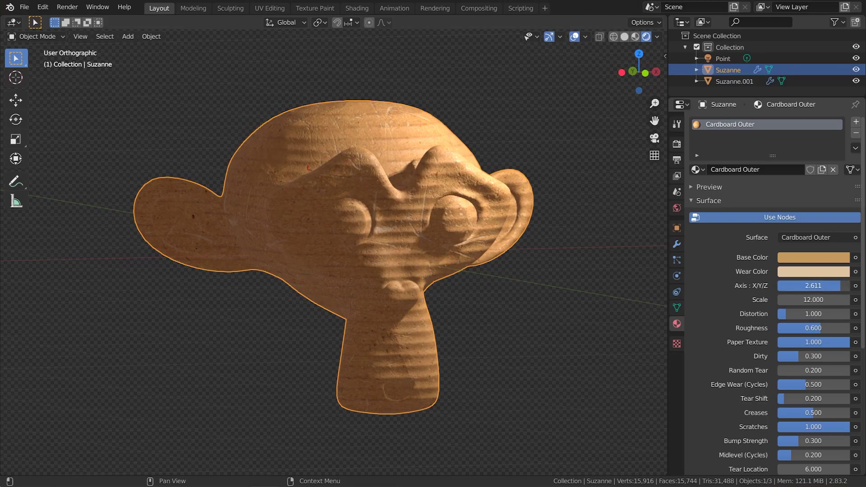
left_click_drag(840, 286, 816, 285)
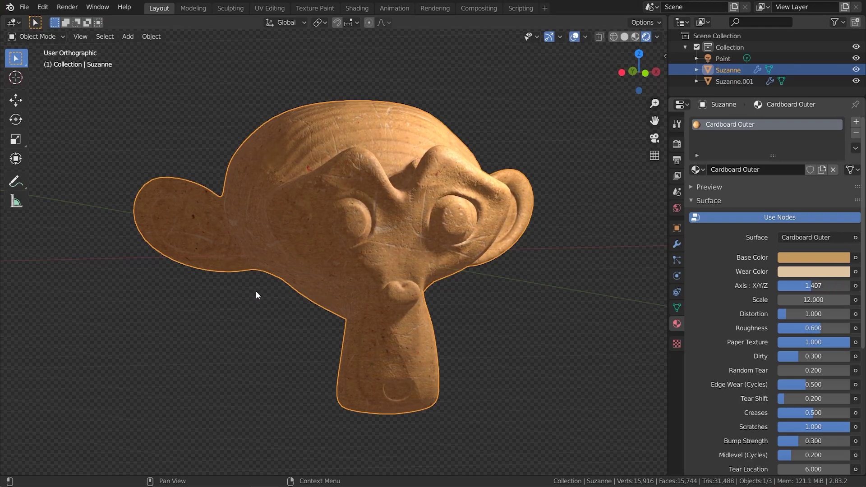
middle_click_drag(257, 292, 384, 262)
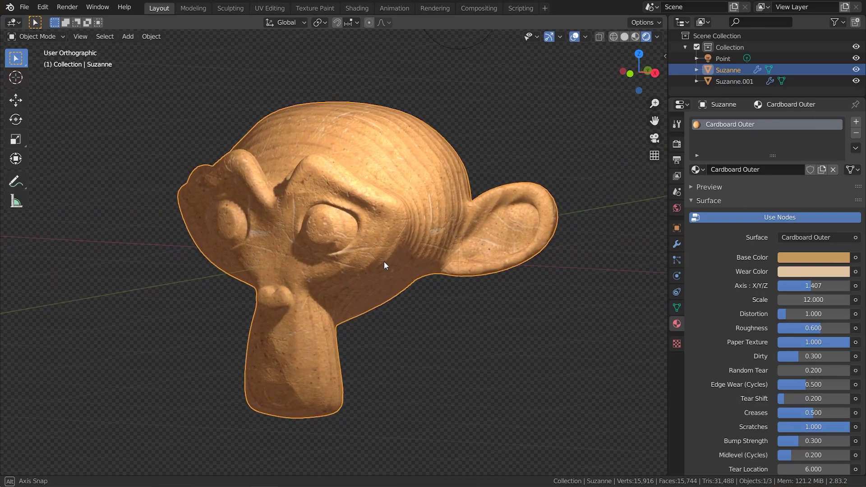
left_click_drag(790, 286, 772, 286)
middle_click_drag(371, 253, 408, 256)
Step: Return Cardboard Outer's Axis : X/Y/Z to 3 and set Scale to 9.7, trying a Roughness of 0.359 and undoing it
left_click_drag(792, 283, 795, 328)
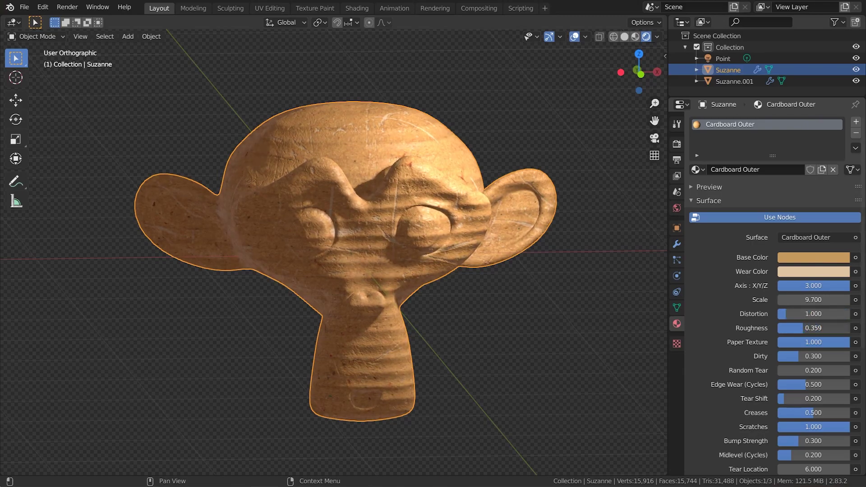
key("ctrl+z")
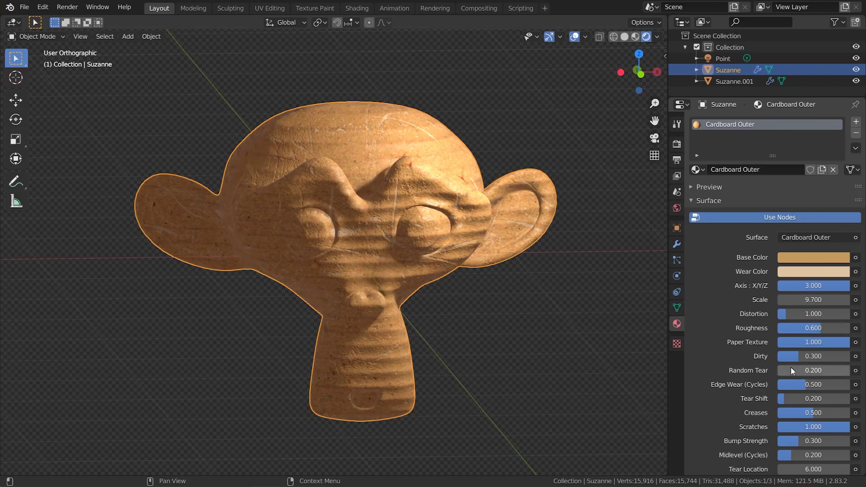
scroll(791, 368, "down", 2)
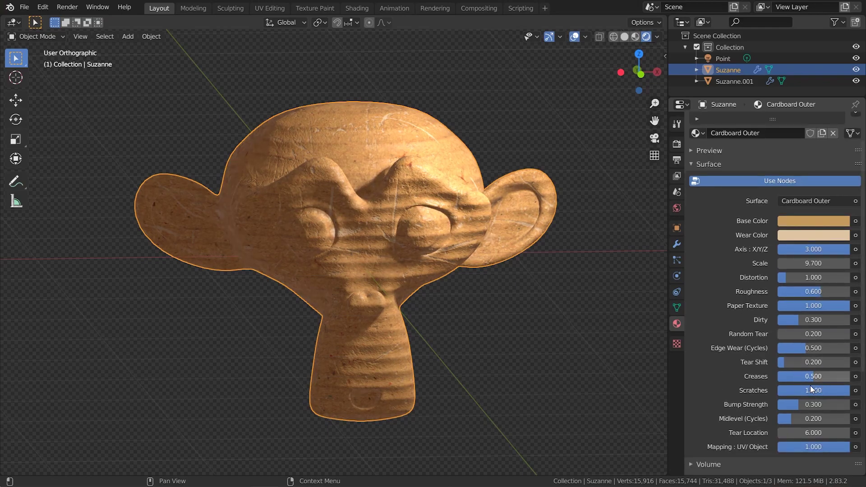
Step: Set Cardboard Outer's Creases to 1, Scratches to 0, Random Tear to 0.452 and Tear Location to 9.5, resetting Bump Strength after trying 0.528
left_click_drag(812, 376, 814, 406)
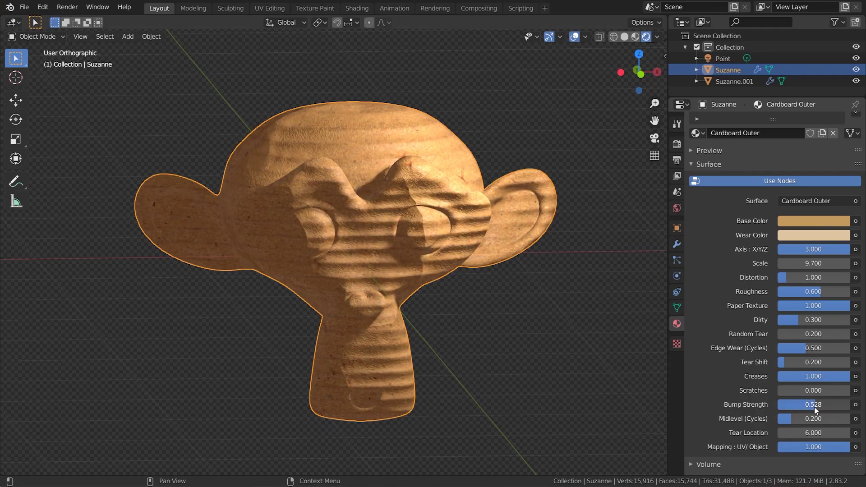
key("BackSpace")
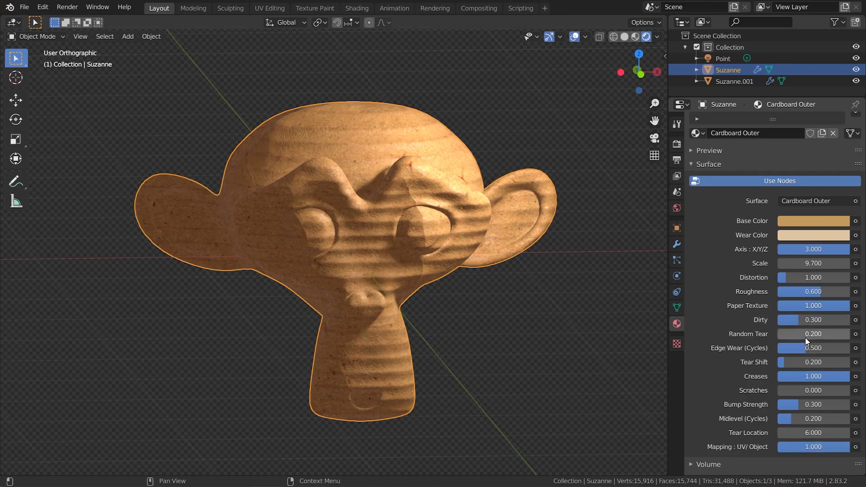
left_click_drag(806, 336, 831, 336)
left_click_drag(795, 428, 810, 428)
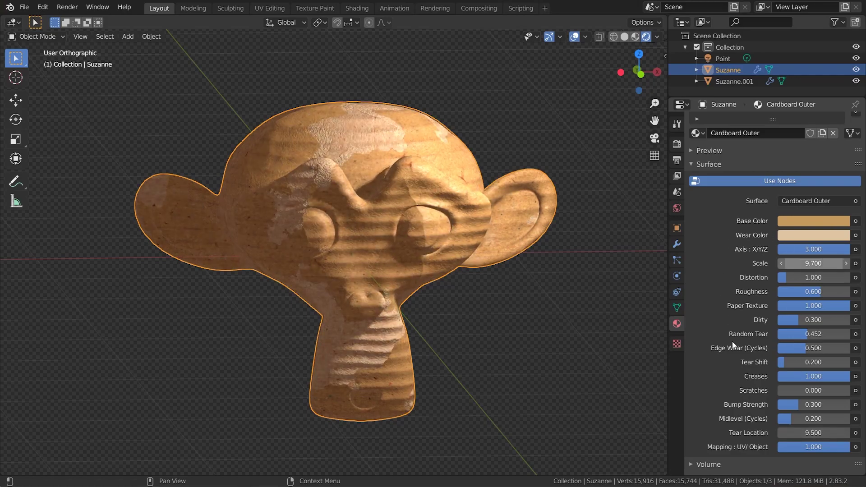
Step: Switch the render engine from Eevee to Cycles
left_click(676, 126)
key("ctrl+Tab")
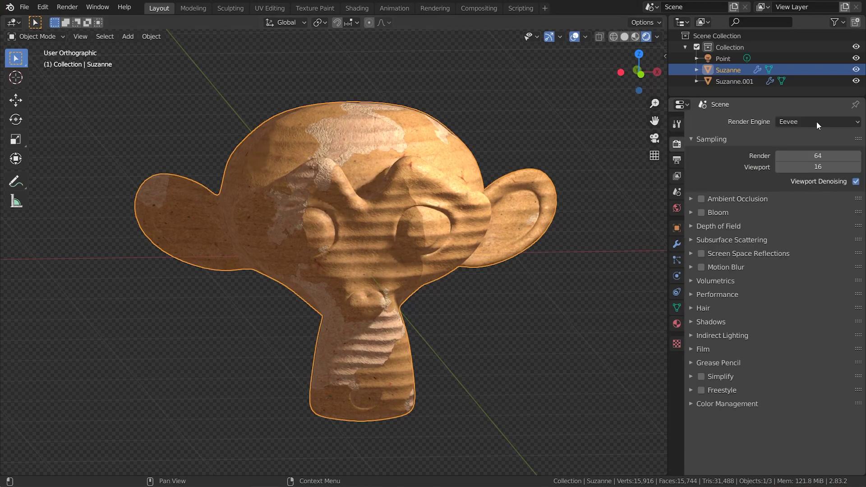
left_click(817, 121)
left_click(804, 157)
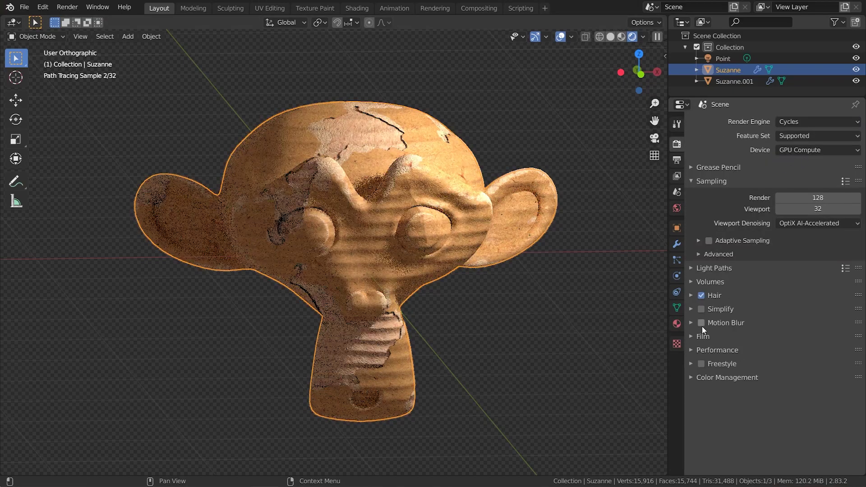
Step: Set Cardboard Outer's Tear Location to 11.8, Random Tear to 0.326, Edge Wear to 0.511 and Creases to 0.981
left_click(677, 324)
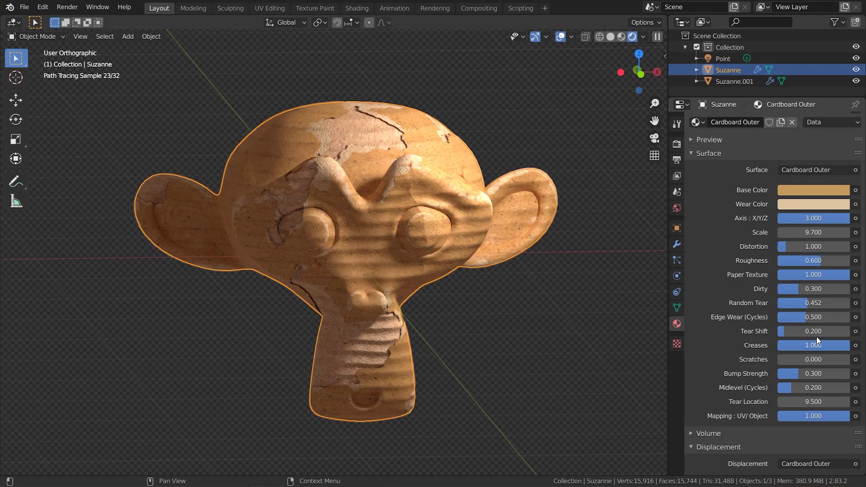
left_click_drag(800, 401, 807, 376)
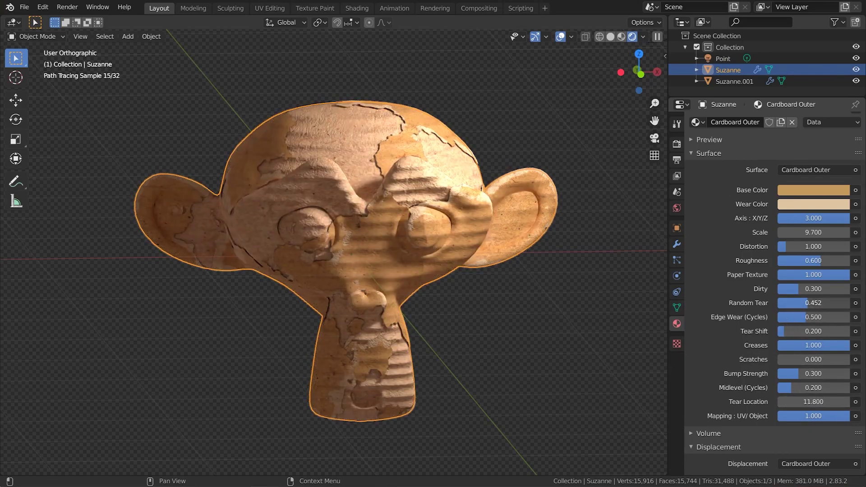
left_click_drag(808, 303, 785, 290)
right_click(800, 289)
mouse_move(833, 347)
left_mouse_down()
mouse_move(778, 347)
mouse_move(848, 347)
left_mouse_up()
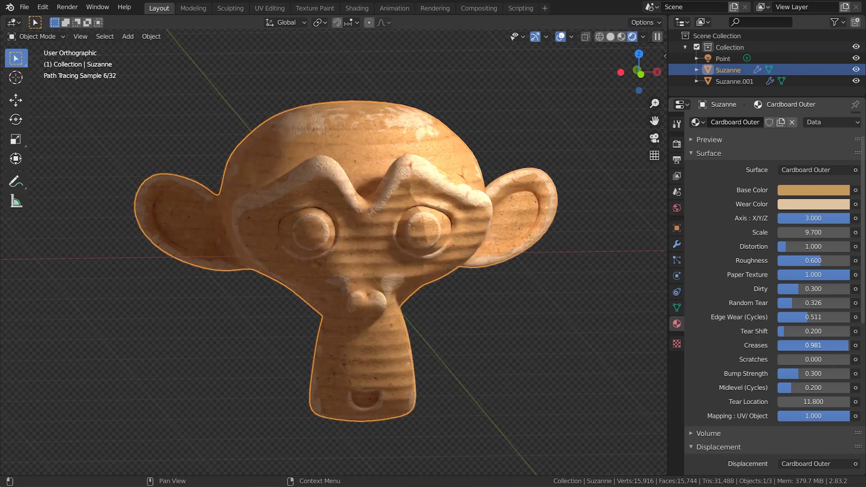
Step: Try a Scale of 11.4 on Cardboard Outer, settle on 9.2, and raise Random Tear to 0.470
left_click_drag(830, 233, 847, 232)
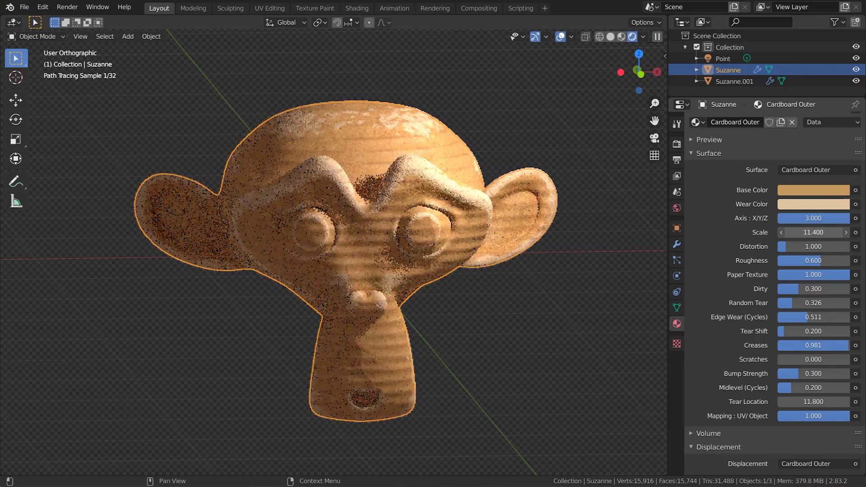
left_click_drag(814, 233, 795, 233)
middle_click_drag(568, 302, 543, 315)
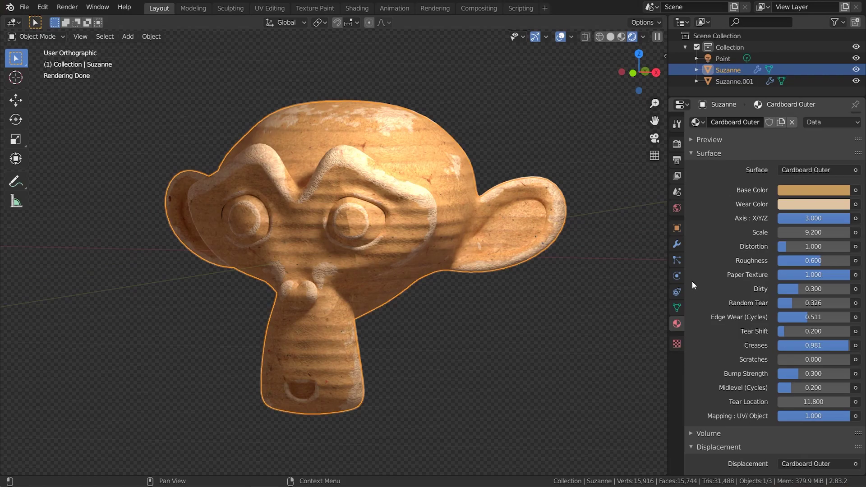
left_click(446, 242)
left_click(459, 229)
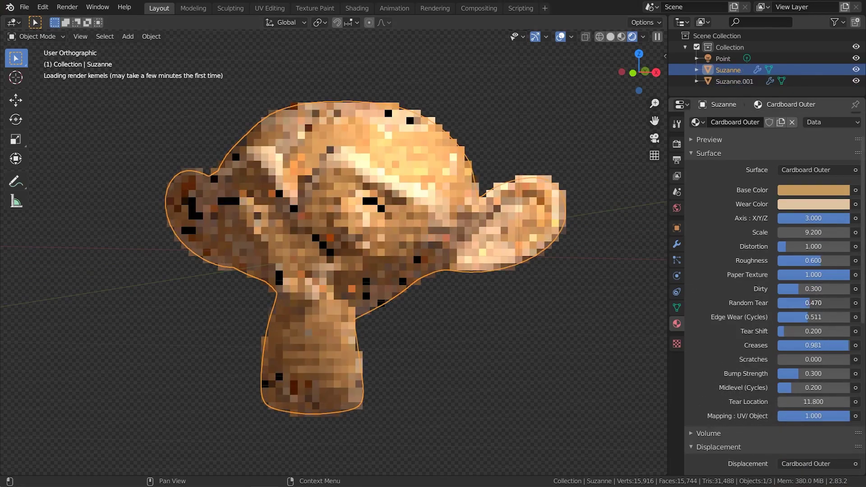
Step: Select the inner Suzanne head and lower the Axis : X/Y/Z value of its Cardboard Inner material
left_click(419, 203)
middle_click_drag(420, 204, 446, 228)
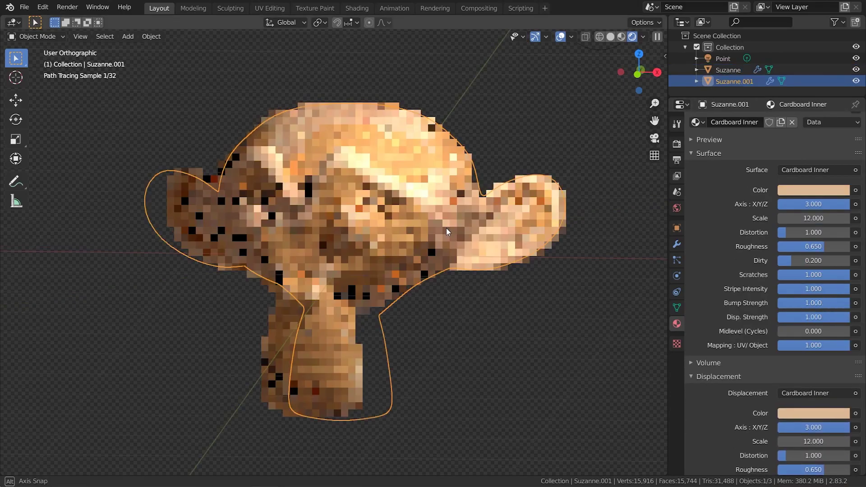
mouse_move(847, 204)
left_mouse_down()
mouse_move(799, 204)
mouse_move(826, 218)
mouse_move(802, 218)
left_mouse_up()
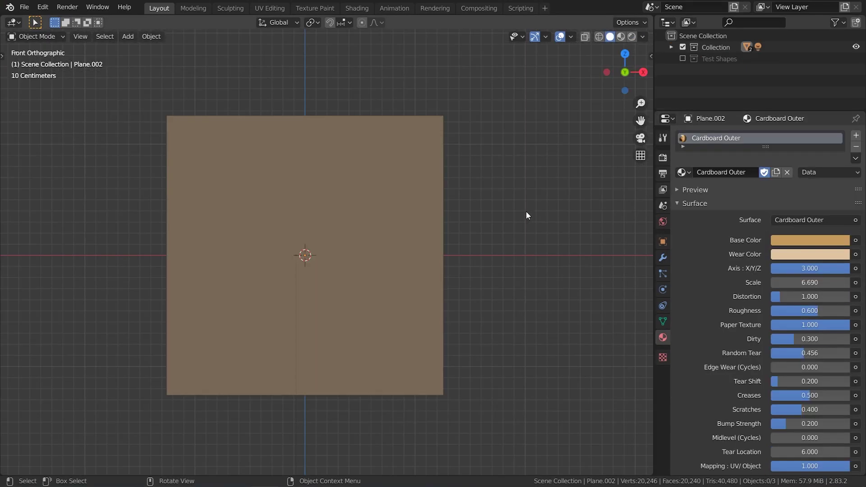
Step: Switch the viewport to rendered shading and view the cardboard plane at a slight angle
middle_click_drag(526, 211, 455, 285)
key("z")
left_click(519, 242)
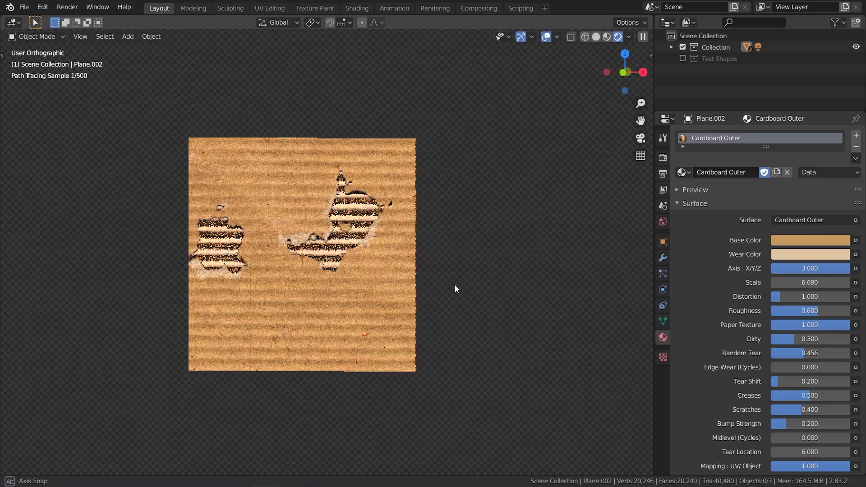
Step: Select the outer and inner cardboard planes in turn to compare their Cardboard Outer and Cardboard Inner materials
left_click(405, 278)
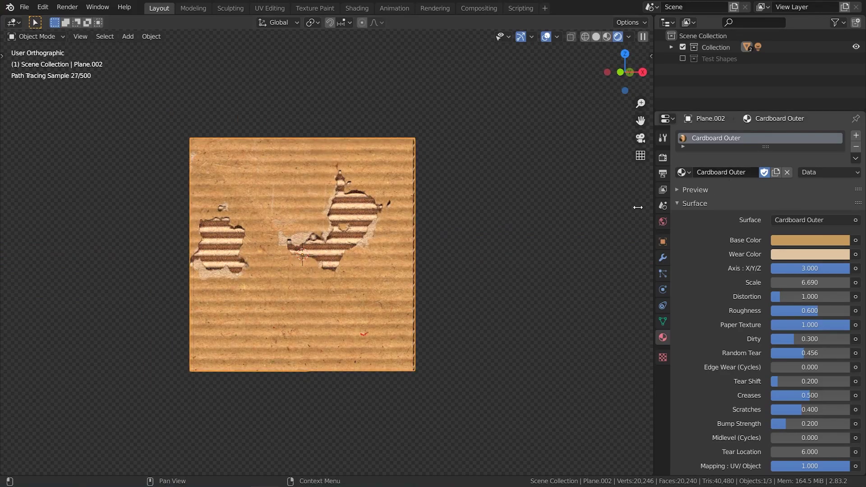
left_click(385, 236)
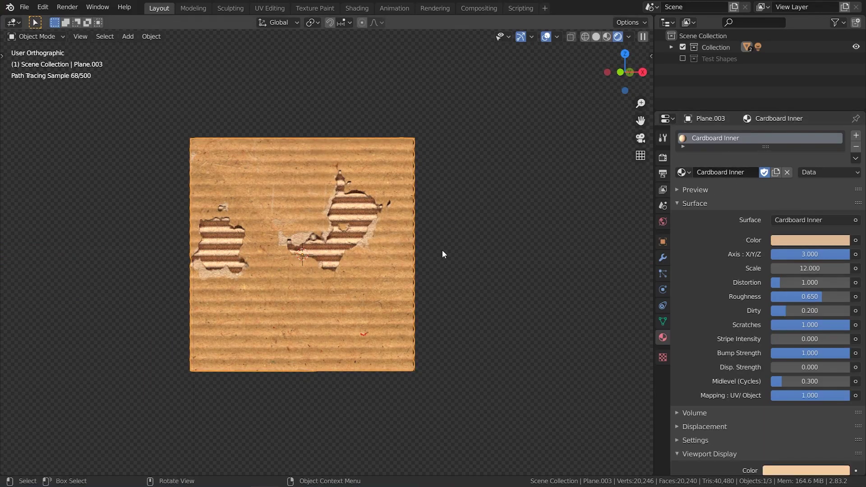
key("g")
key("Escape")
middle_click_drag(547, 219, 513, 223)
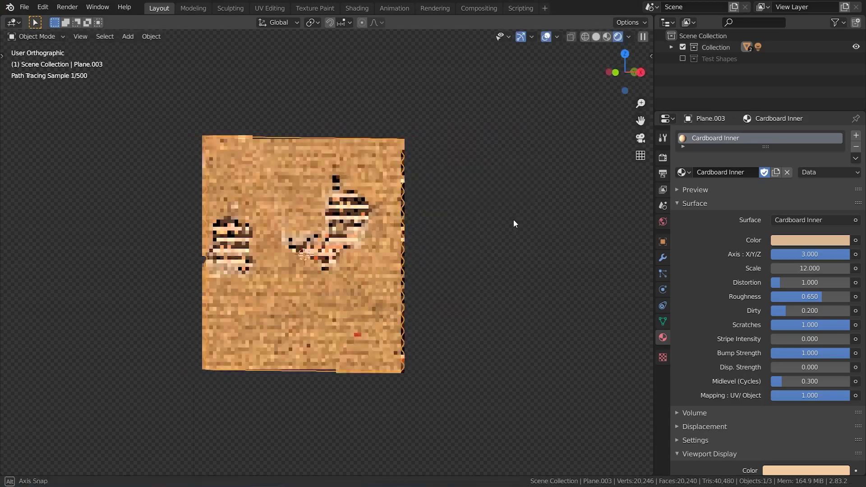
Step: Select the outer cardboard plane and set its Array X count to 3 and Array Z count to 2
left_click(362, 220)
key("g")
key("Escape")
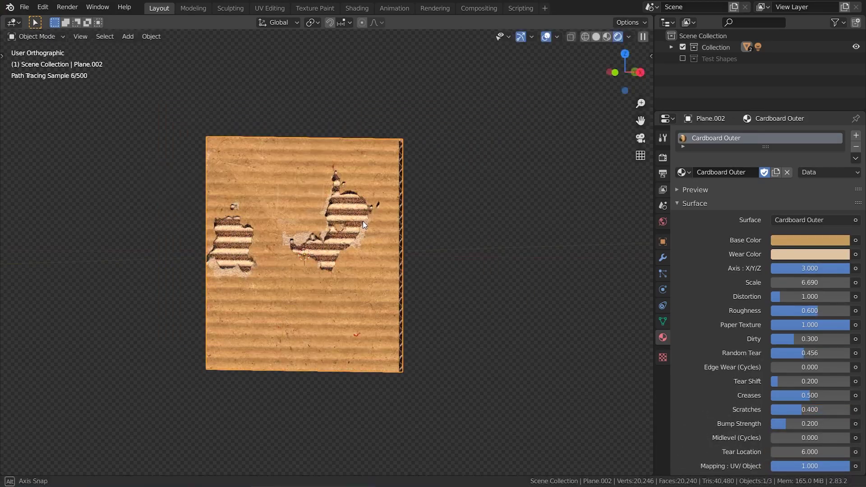
middle_click_drag(363, 222, 381, 221)
left_click(663, 258)
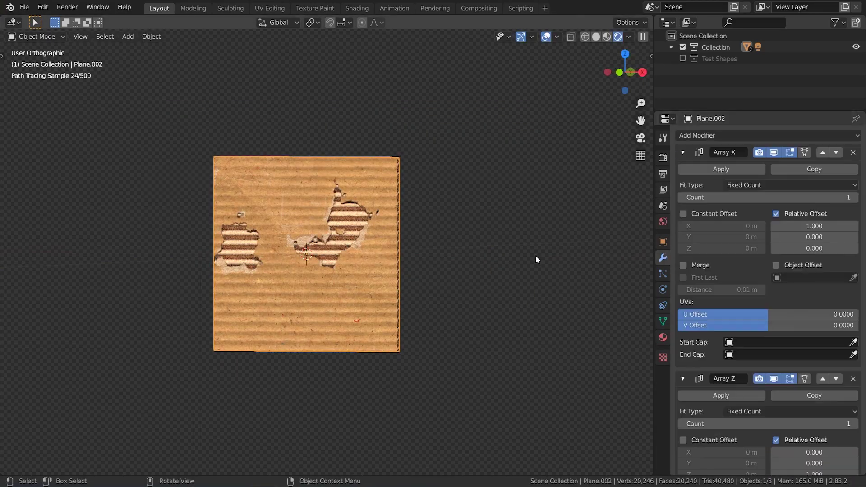
middle_click_drag(560, 247, 486, 263, "shift")
scroll(535, 251, "down", 1)
left_click(854, 197)
left_click(855, 197)
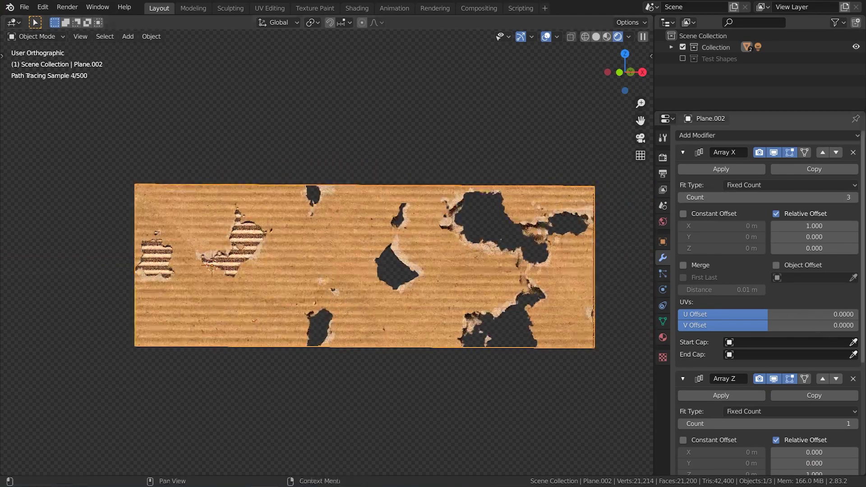
left_click(855, 424)
scroll(445, 302, "down", 2)
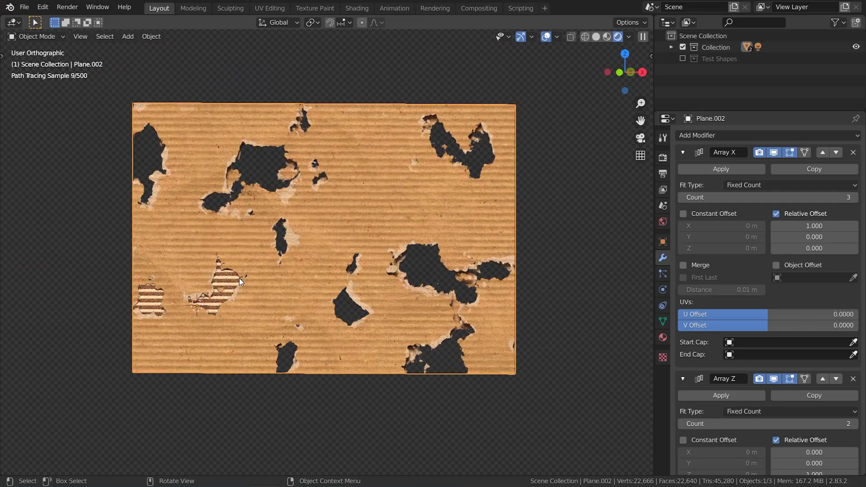
Step: Match the inner corrugated plane to the outer one with an Array X count of 3 and Array Z count of 2
left_click(854, 197)
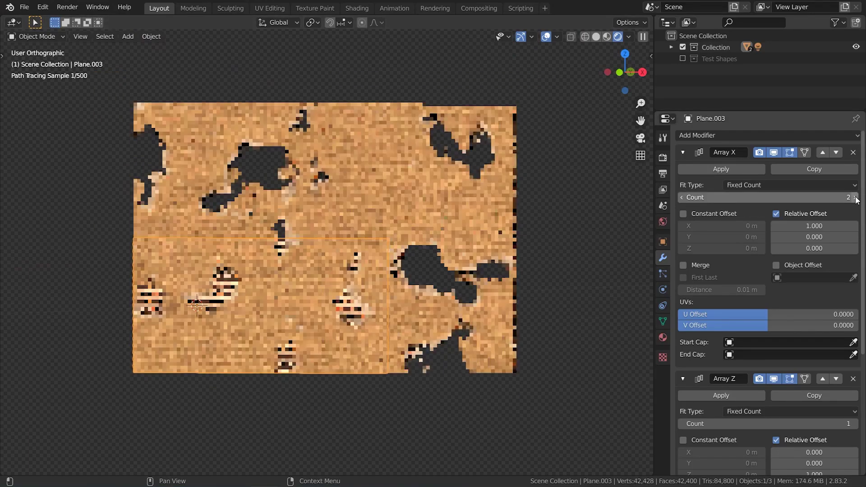
left_click(855, 197)
left_click(855, 424)
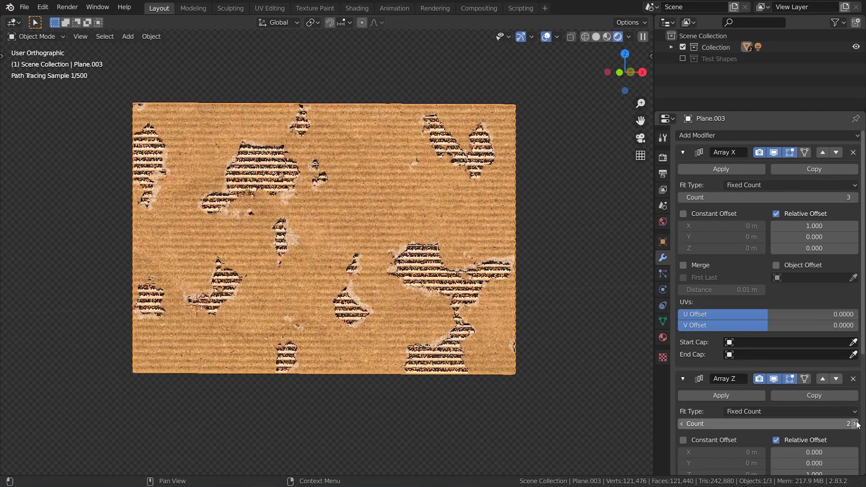
scroll(473, 185, "down", 1)
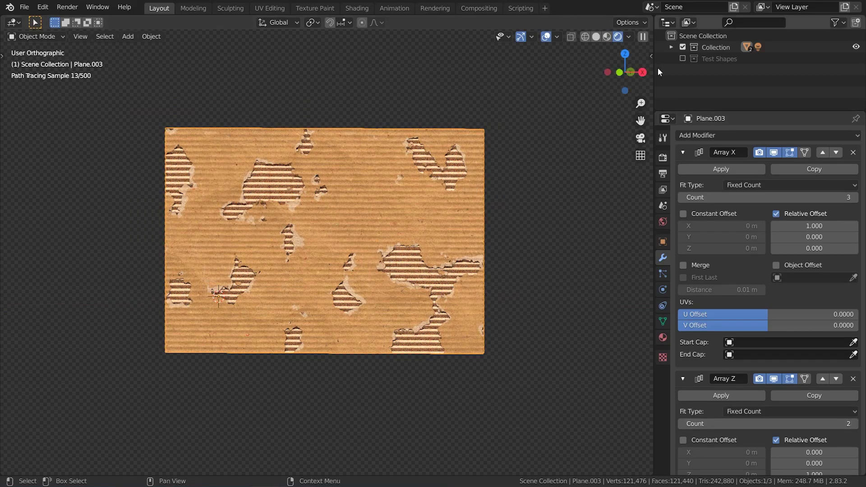
Step: Enable the Test Shapes collection and change the inner plane's Array Z count to 1 and Array X count to 5
left_click(682, 59)
mouse_move(569, 158)
middle_mouse_down("shift")
mouse_move(480, 150)
mouse_move(480, 179)
mouse_move(467, 188)
mouse_move(496, 180)
middle_mouse_up("shift")
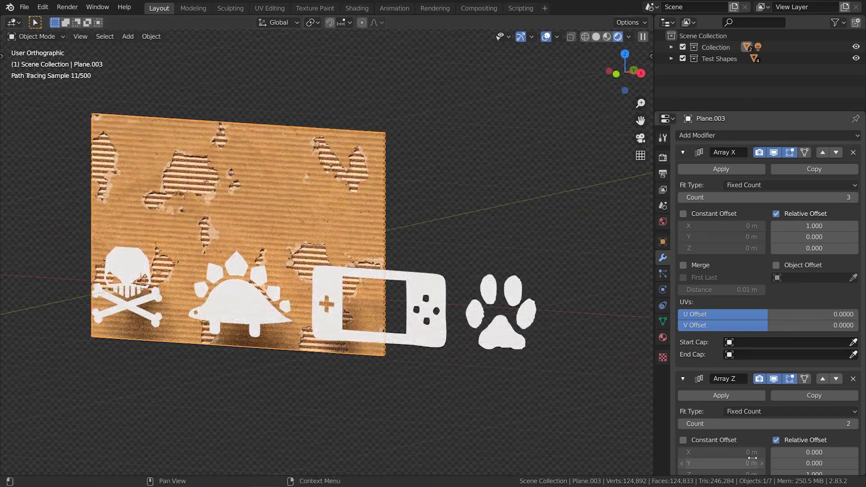
left_click(682, 425)
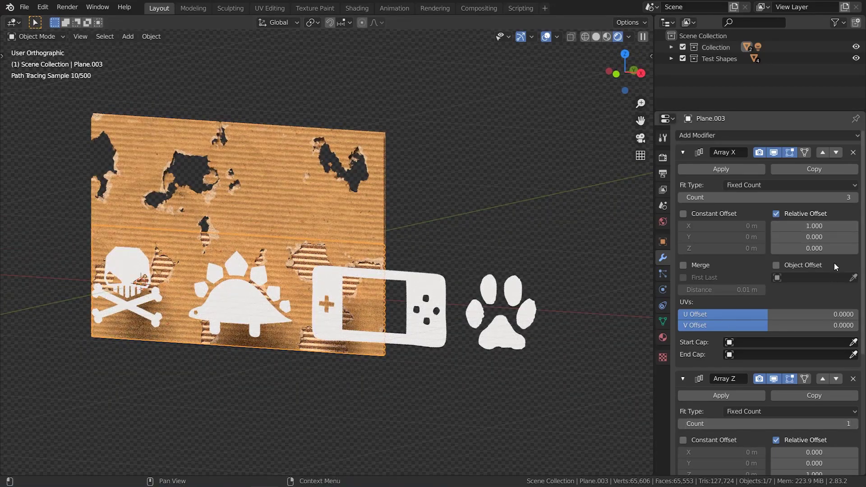
left_click(856, 201)
left_click(856, 201)
Step: Select the outer cardboard plane and change its Array Z count to 1 and Array X count to 5
left_click(362, 156)
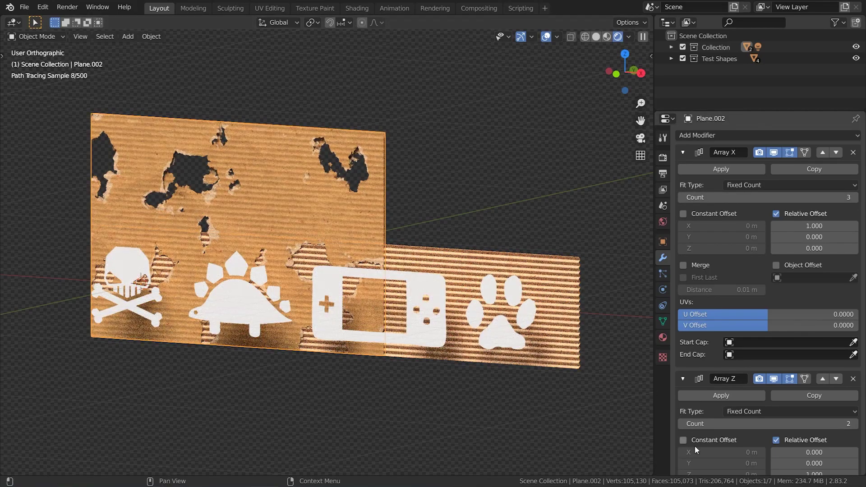
left_click(681, 425)
left_click(856, 197)
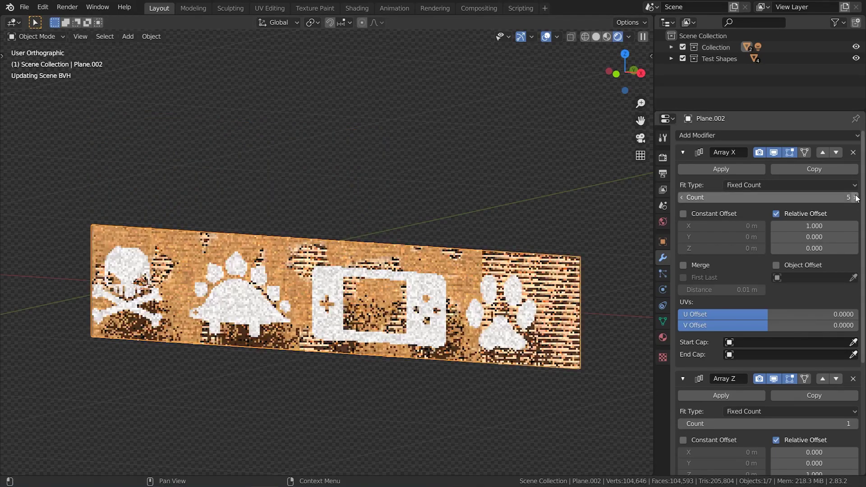
left_click(856, 197)
mouse_move(384, 308)
middle_mouse_down()
mouse_move(426, 301)
mouse_move(398, 303)
middle_mouse_up()
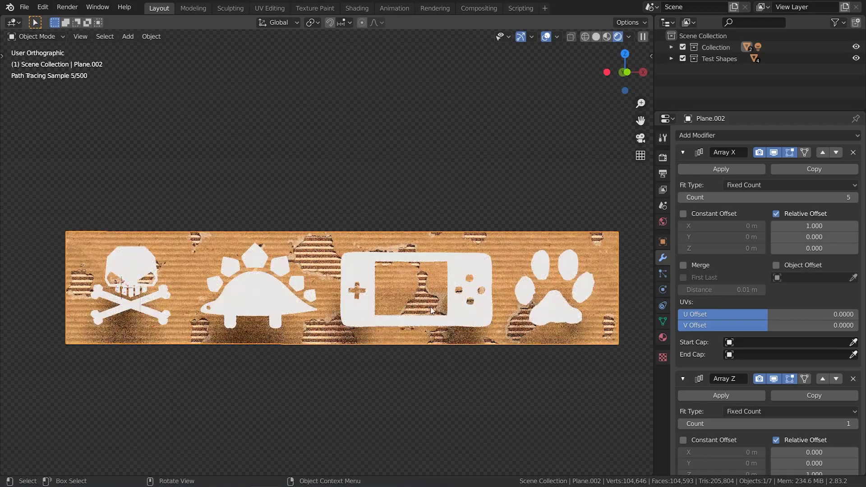
Step: Lower the outer plane's Random Tear to 0.2 in the Cardboard Outer material
left_click(662, 337)
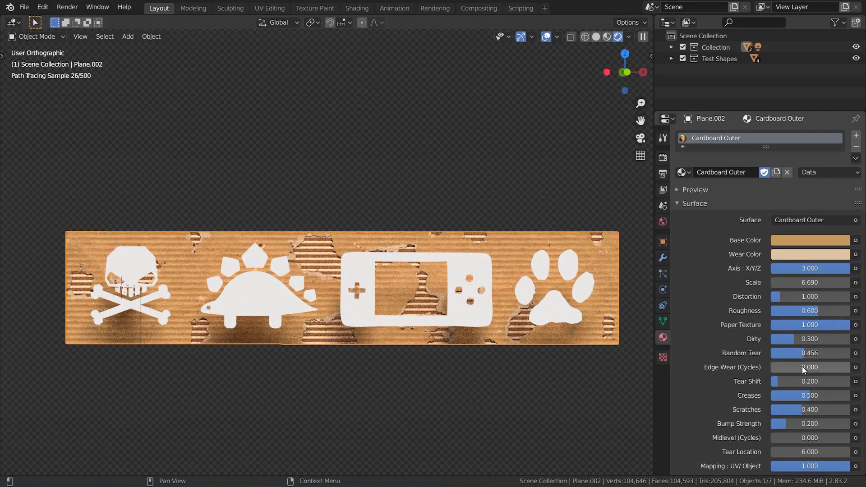
left_click_drag(803, 351, 772, 350)
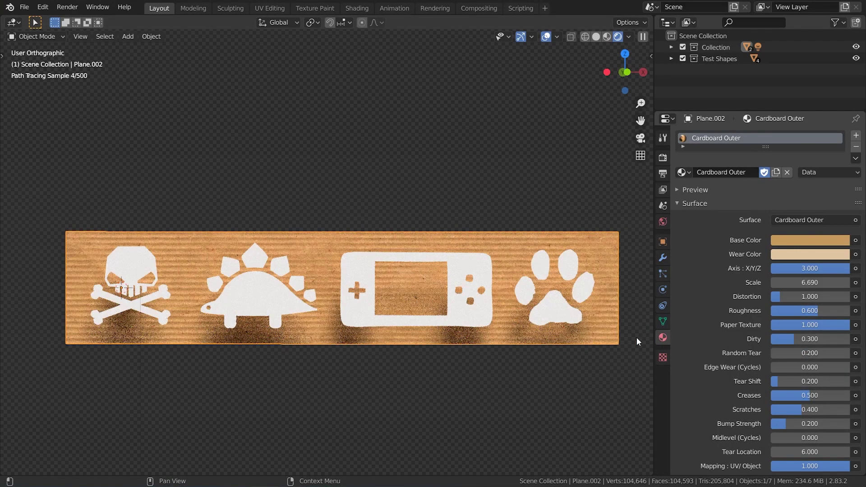
middle_click_drag(588, 322, 519, 344)
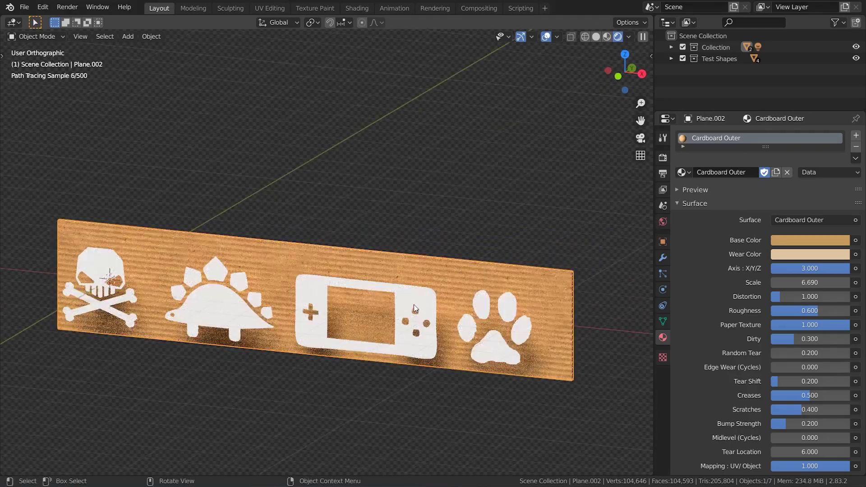
Step: Switch to solid shading, select all four white test shapes and join them into one object
left_click(414, 304)
middle_click_drag(413, 304, 403, 307)
key("z")
middle_click_drag(478, 252, 492, 249, "shift")
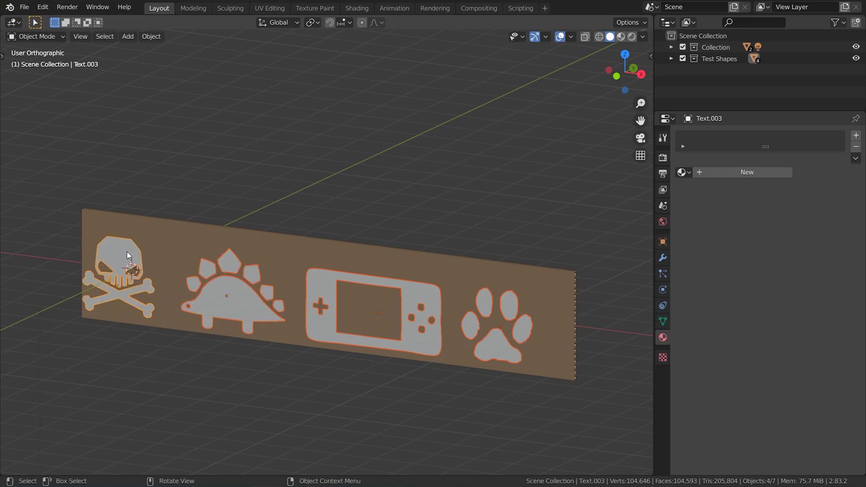
key("ctrl+j")
Step: Extrude the joined test shapes in Edit Mode to give them thickness through the cardboard, and return to Object Mode
middle_click_drag(406, 240, 502, 259)
key("Tab")
key("e")
left_click(477, 258)
key("Tab")
Step: Assign the joined test shapes as the object of the outer cardboard plane's Intersect Boolean modifier
left_click(502, 260)
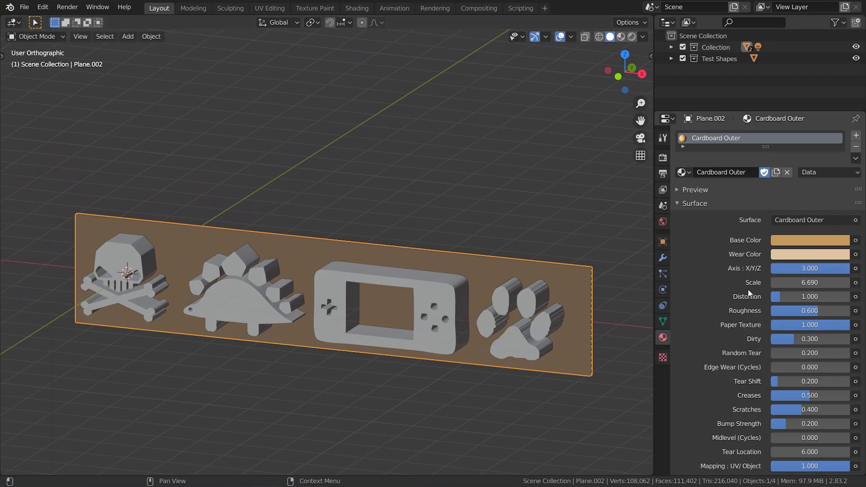
scroll(749, 289, "down", 2)
left_click(663, 258)
scroll(762, 291, "down", 8)
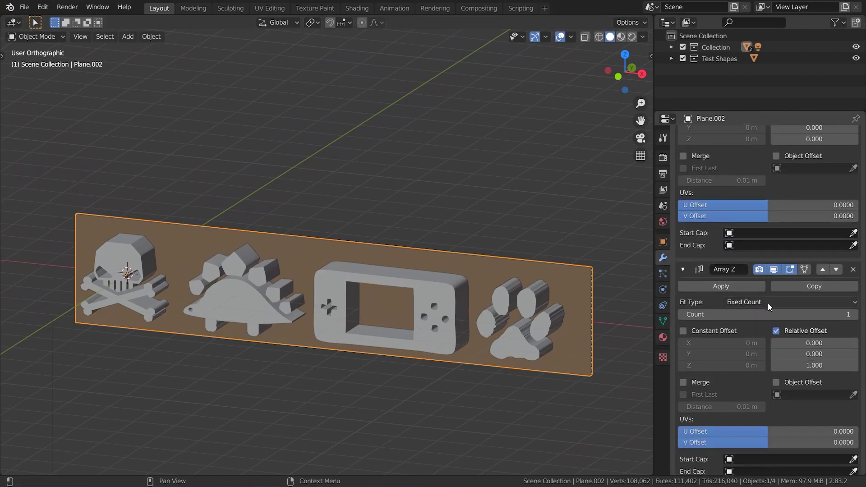
scroll(804, 368, "down", 3)
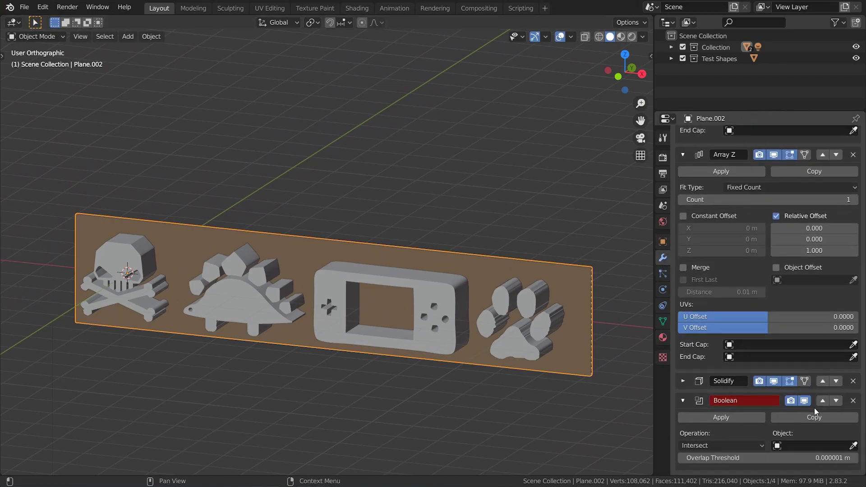
left_click(434, 293)
Step: Assign the joined test shapes as the object of the inner corrugated plane's Intersect Boolean modifier
left_click(585, 273)
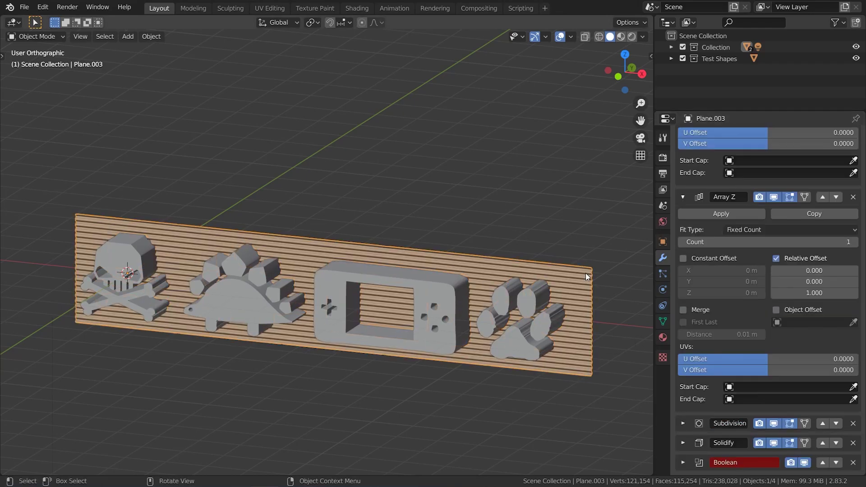
left_click(690, 462)
scroll(744, 420, "down", 3)
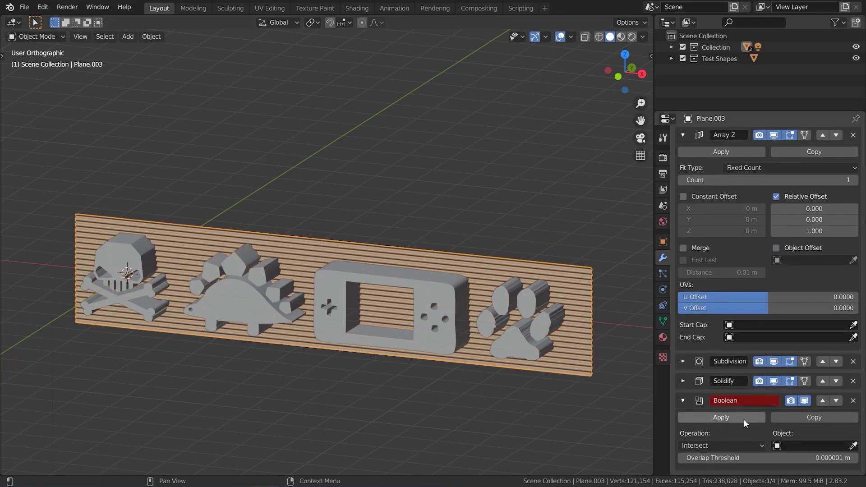
left_click(432, 291)
Step: Hide the joined test shapes and switch the viewport to rendered shading
left_click(429, 292)
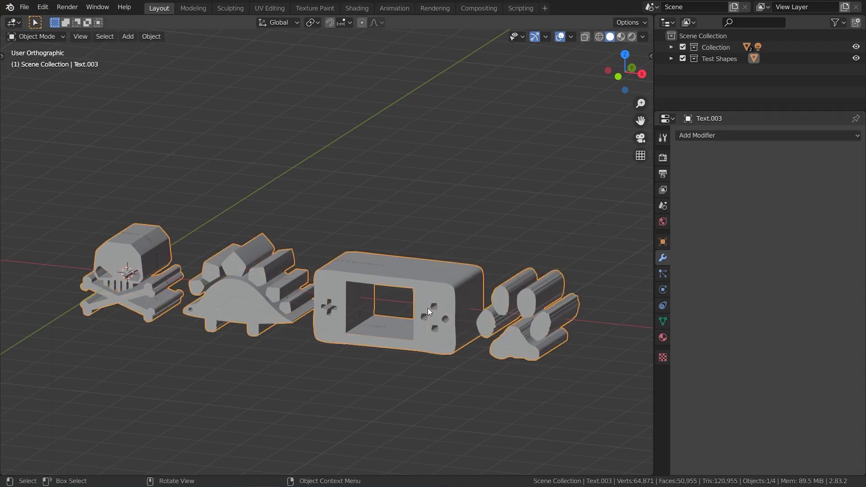
key("h")
middle_click_drag(429, 309, 478, 304)
scroll(478, 305, "up", 5)
middle_click_drag(368, 340, 479, 257, "shift")
mouse_move(479, 257)
middle_mouse_down()
mouse_move(503, 257)
mouse_move(467, 261)
middle_mouse_up()
scroll(467, 261, "down", 1)
key("z")
left_click(437, 194)
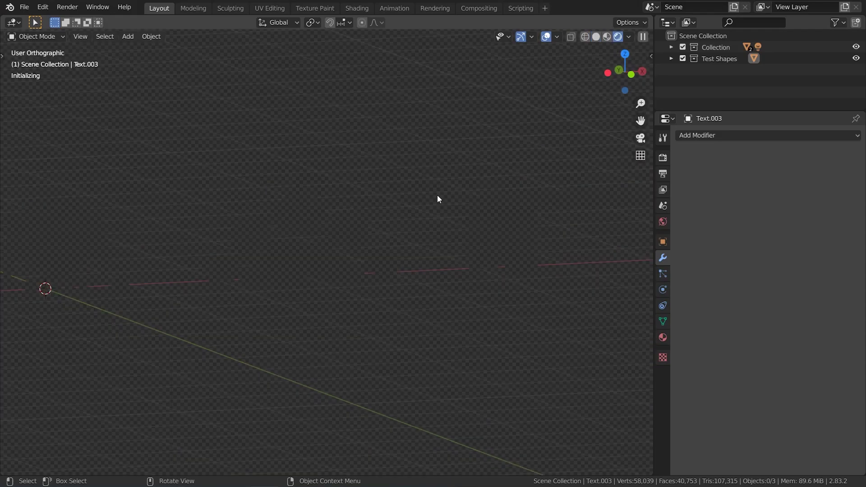
Step: Select the outer cardboard and raise Random Tear to 0.424 in its Cardboard Outer material
scroll(440, 221, "down", 2)
middle_click_drag(439, 222, 404, 226)
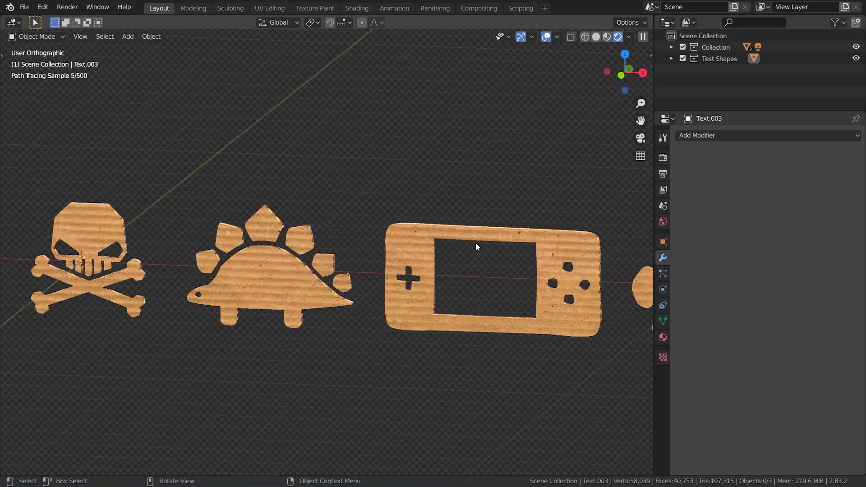
mouse_move(476, 243)
middle_mouse_down()
mouse_move(448, 260)
mouse_move(352, 247)
middle_mouse_up()
scroll(353, 247, "up", 3)
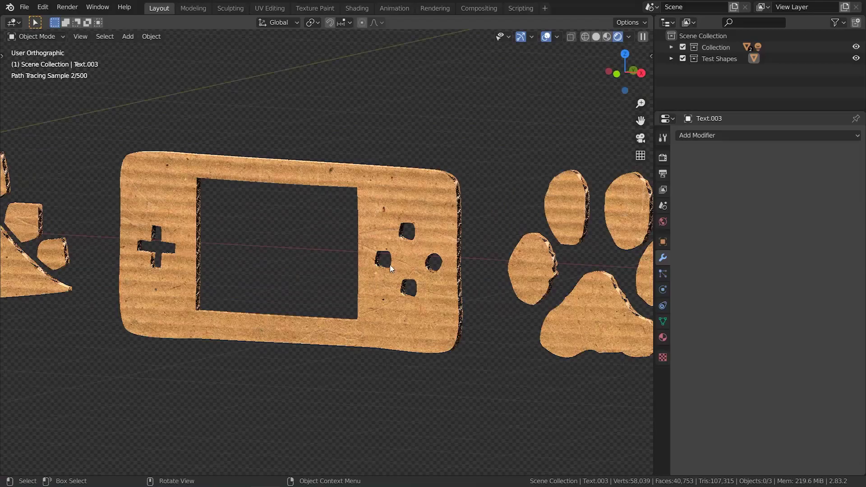
left_click(394, 212)
left_click(661, 338)
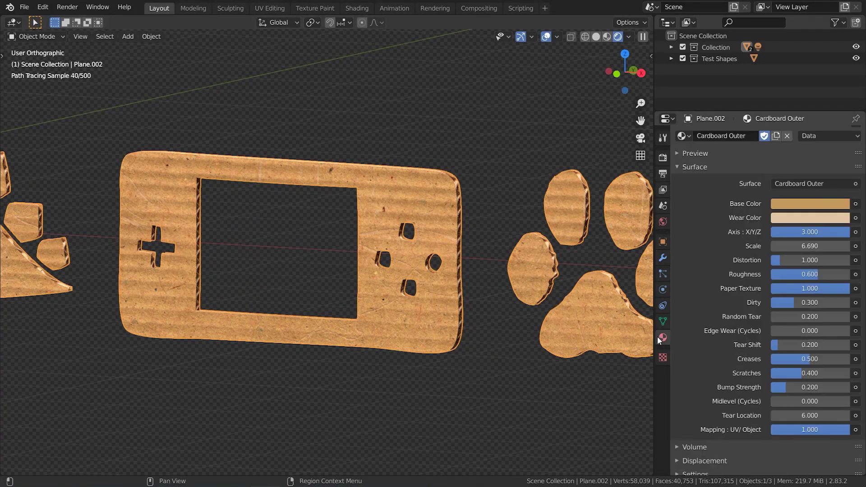
left_click_drag(803, 316, 819, 317)
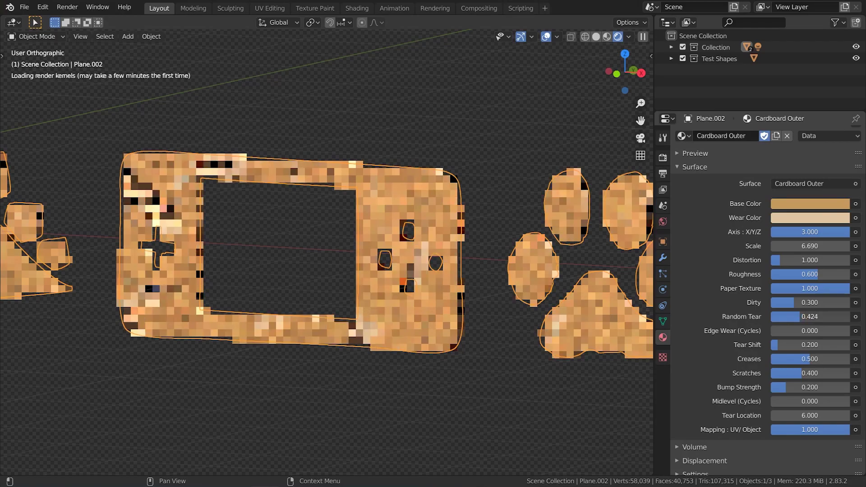
Step: Inspect the tears across the cut cardboard shapes and turn off the viewport overlays
middle_click_drag(497, 320, 326, 293, "shift")
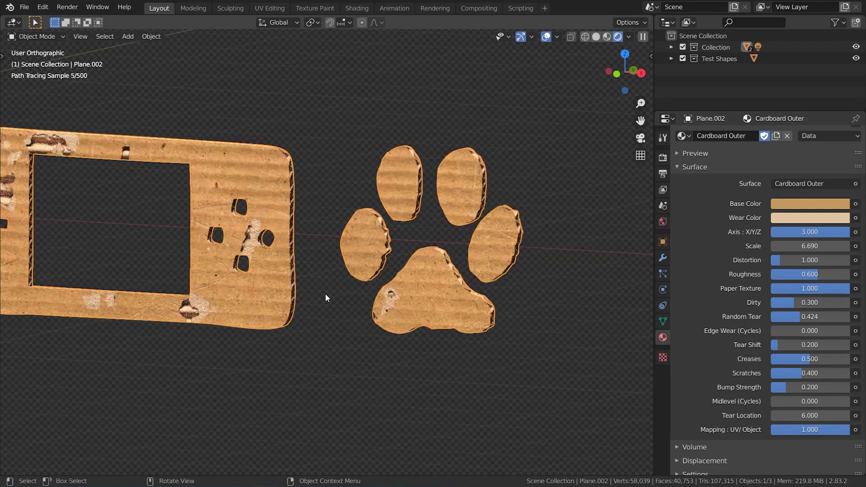
middle_click_drag(229, 315, 504, 336, "shift")
middle_click_drag(258, 324, 343, 325)
left_click(545, 38)
middle_click_drag(281, 285, 435, 264, "shift")
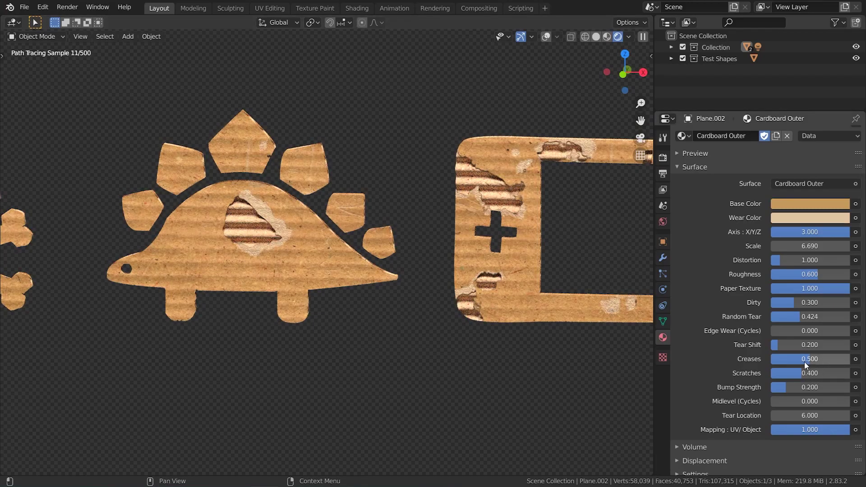
Step: Try a stronger Random Tear on the Cardboard Outer material and reset it to 0.2
left_click_drag(801, 316, 811, 317)
mouse_move(468, 338)
middle_mouse_down()
mouse_move(549, 316)
mouse_move(532, 322)
middle_mouse_up()
left_click_drag(812, 317, 757, 316)
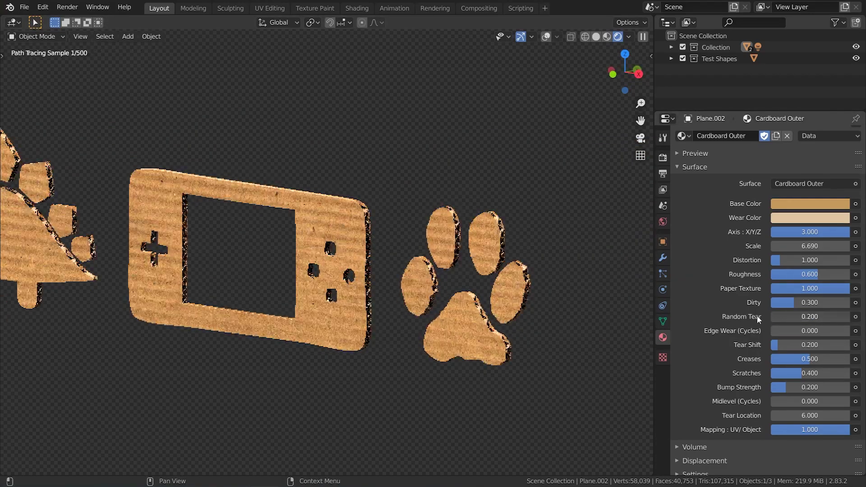
scroll(519, 329, "up", 2)
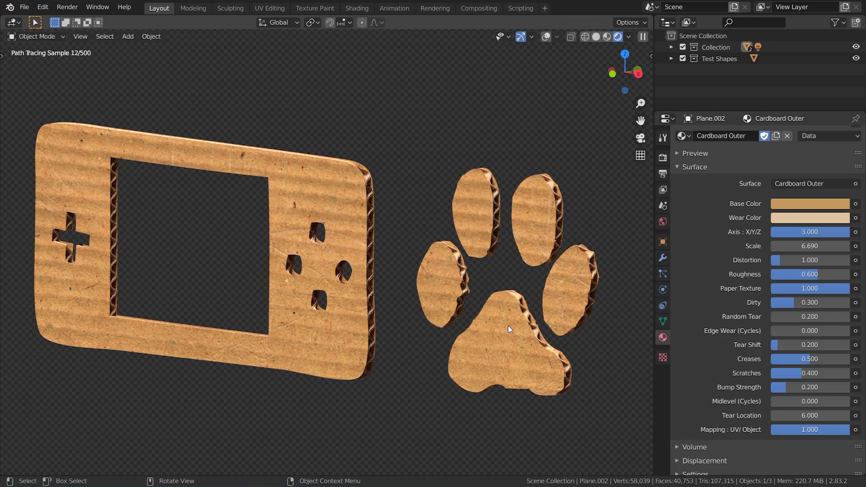
scroll(440, 228, "down", 4)
key("Home")
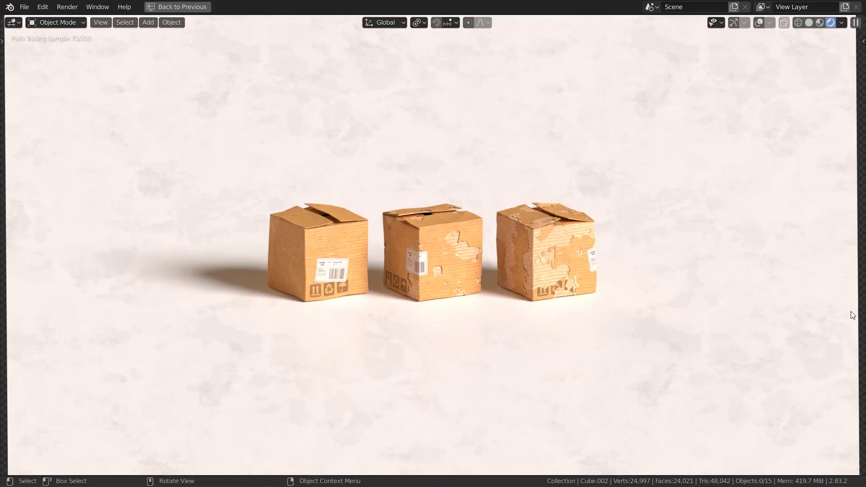
Step: Examine the three rendered cardboard boxes with different amounts of wear from several sides
scroll(851, 315, "up", 1)
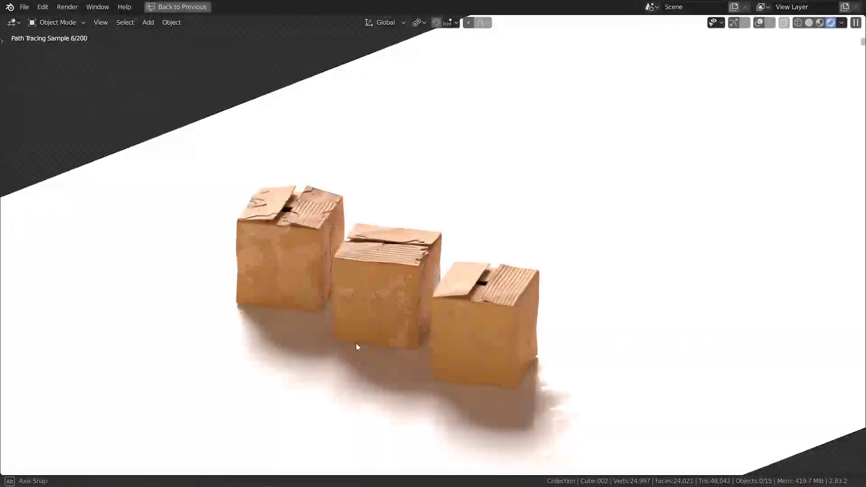
middle_click_drag(356, 343, 516, 345)
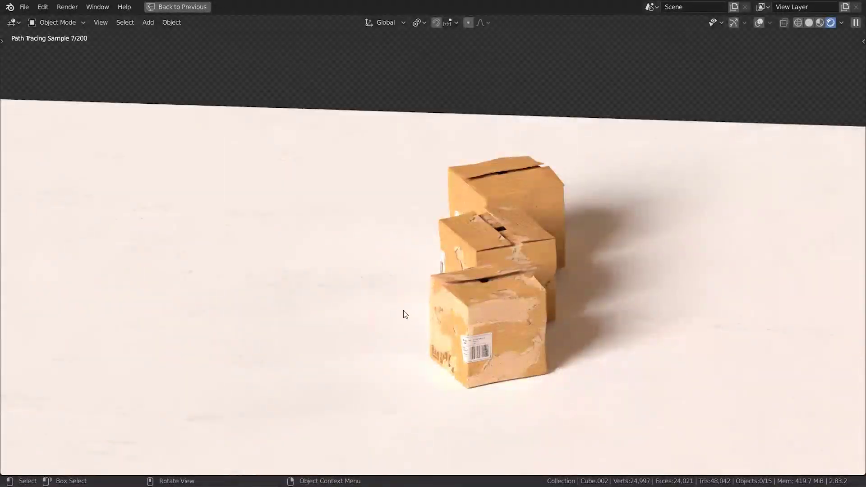
middle_click_drag(403, 311, 534, 321)
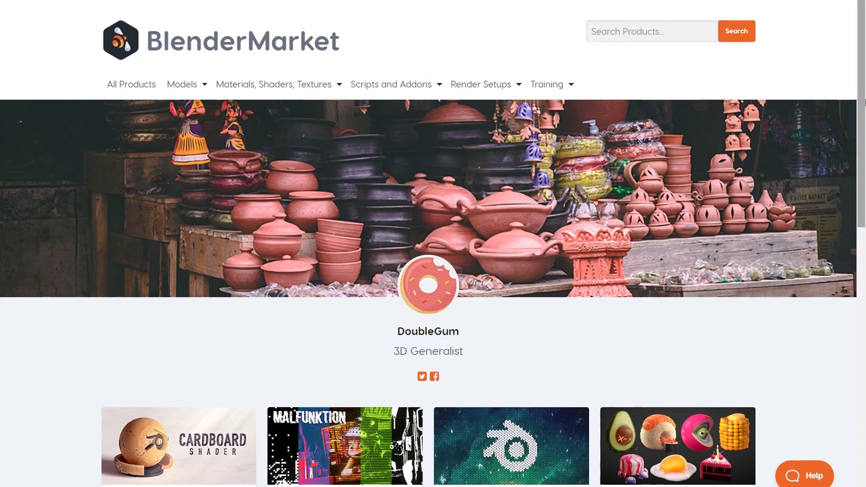
Step: Look through the shader creator's BlenderMarket product page and Instagram profile in the browser
left_click_drag(865, 63, 865, 233)
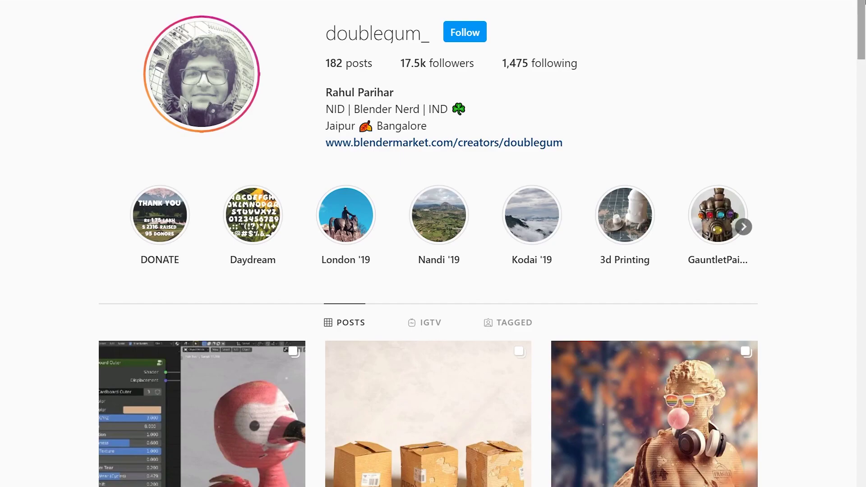
scroll(865, 35, "down", 4)
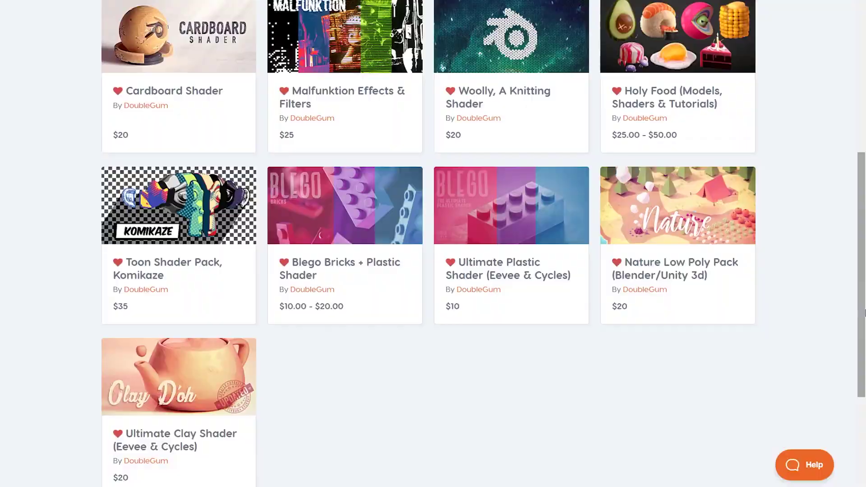
left_click_drag(863, 242, 864, 82)
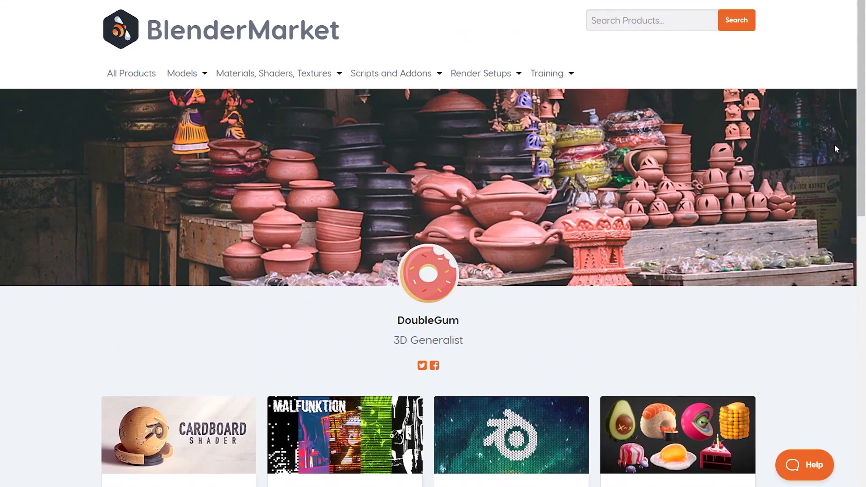